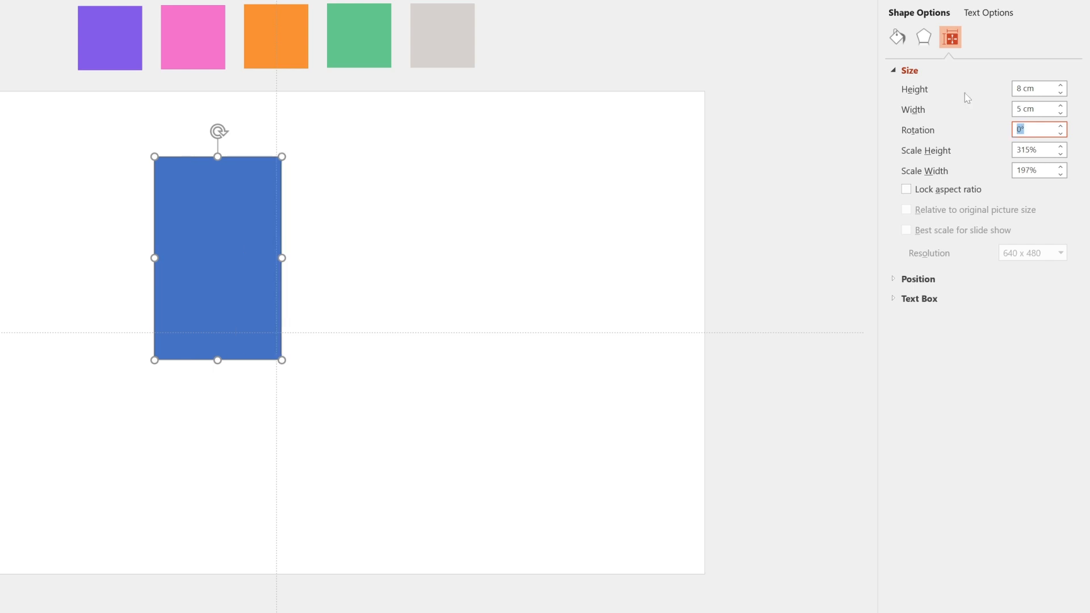
- Open the effects settings for the 8 cm by 5 cm blue rectangle
{"action": "left_click", "coordinate": [933, 39]}
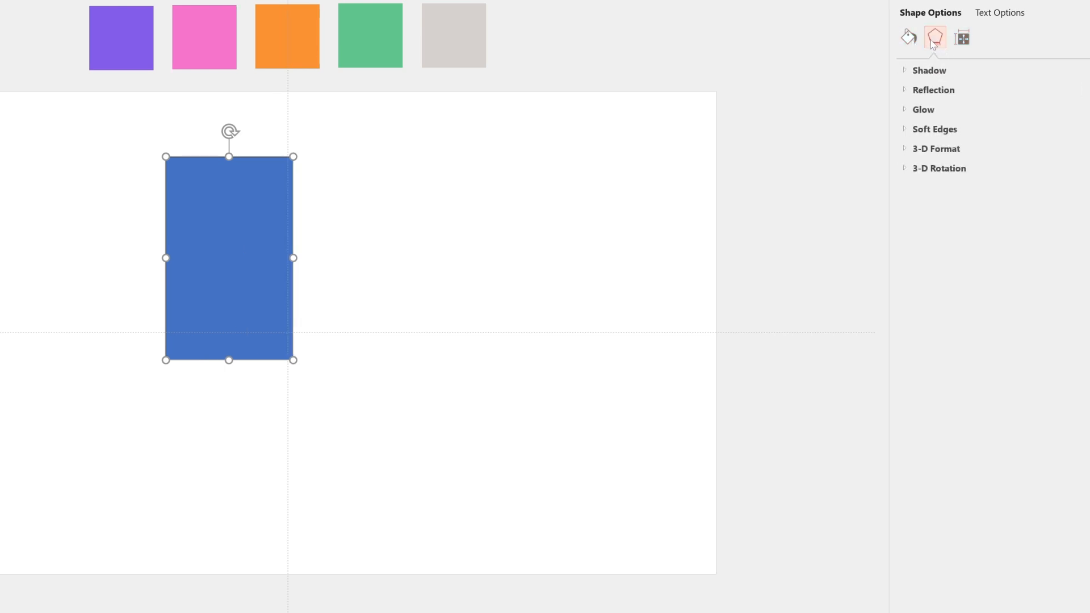
- Give the rectangle the Isometric: Top Up 3-D rotation and centre it on the slide
{"action": "left_click", "coordinate": [906, 169]}
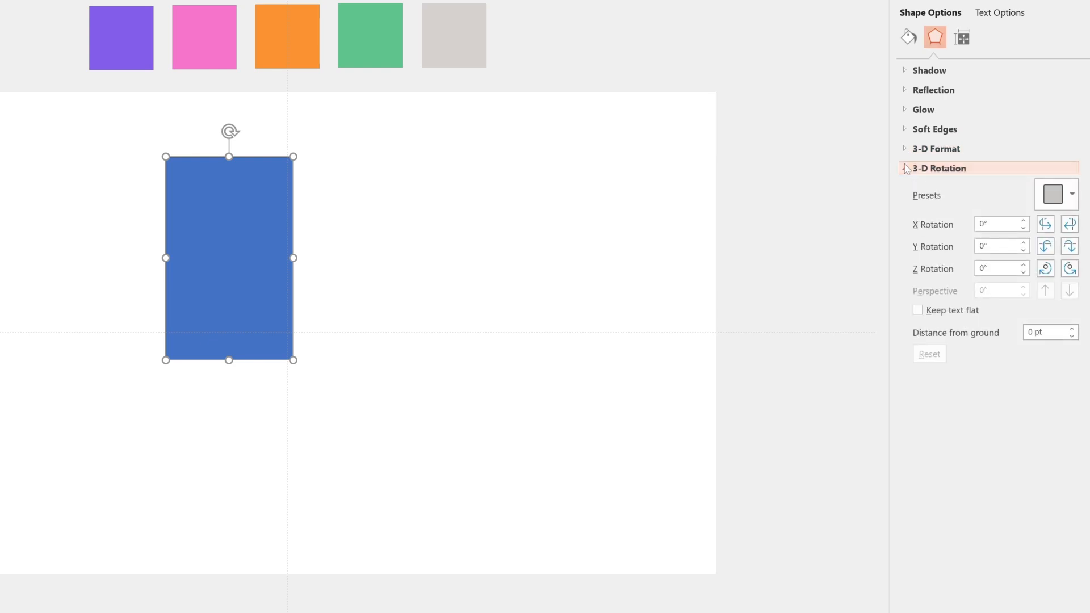
{"action": "left_click", "coordinate": [1052, 196]}
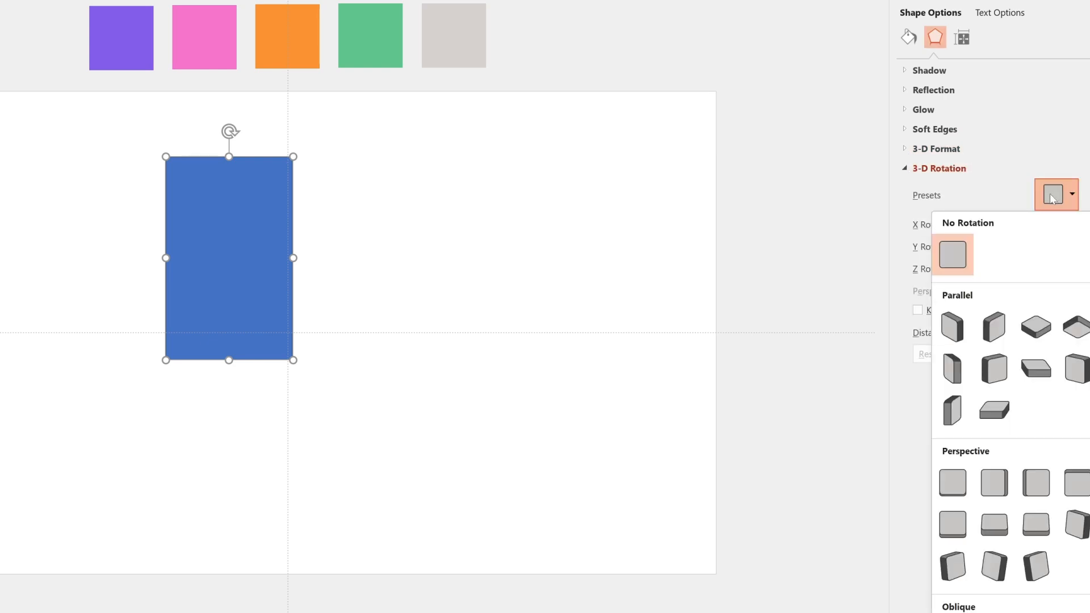
{"action": "left_click", "coordinate": [1042, 326]}
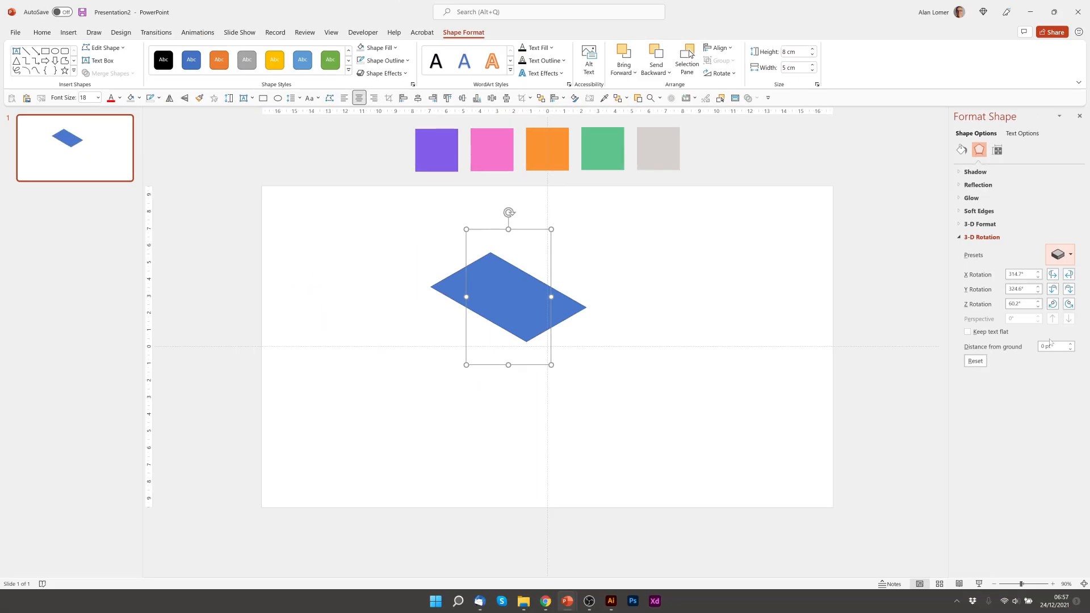
{"action": "left_click", "coordinate": [418, 98]}
{"action": "left_click", "coordinate": [462, 98]}
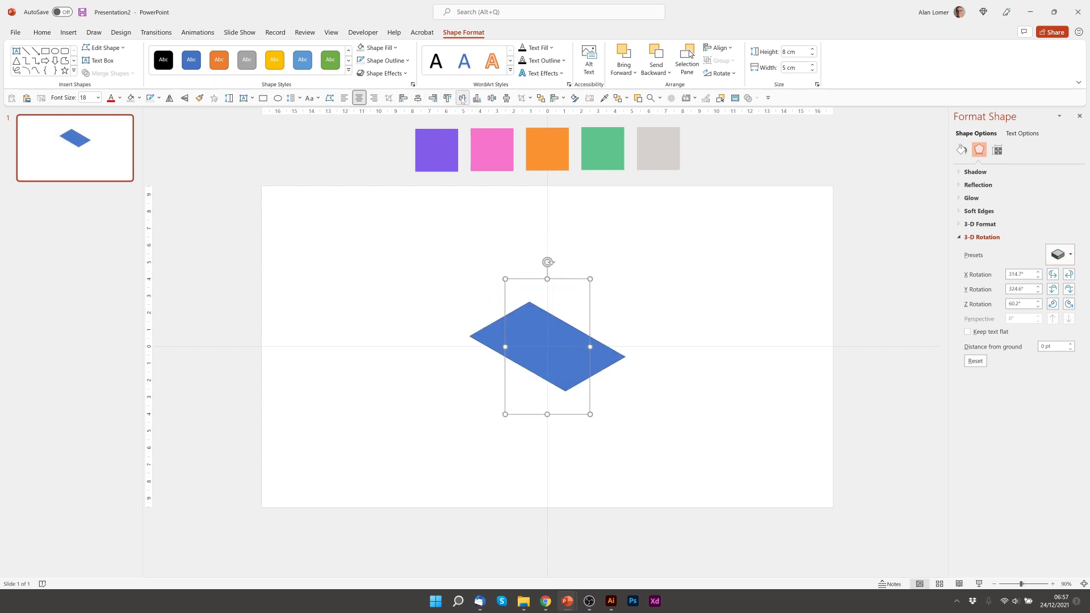
- Fill the shape with the eyedropped purple swatch colour and remove its outline
{"action": "left_click", "coordinate": [962, 150]}
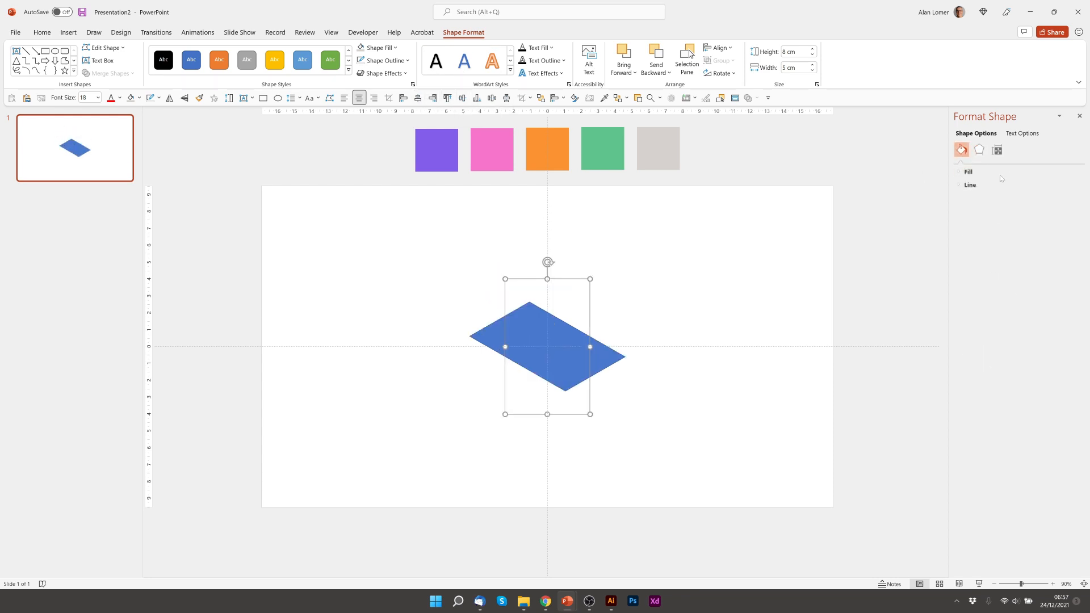
{"action": "left_click", "coordinate": [1065, 268]}
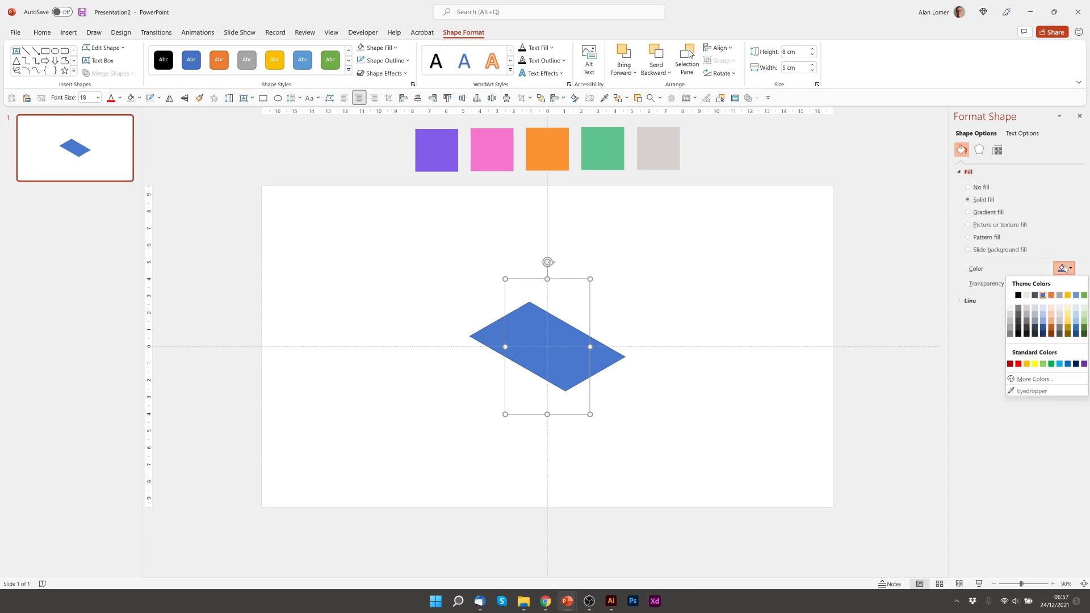
{"action": "left_click", "coordinate": [1029, 391]}
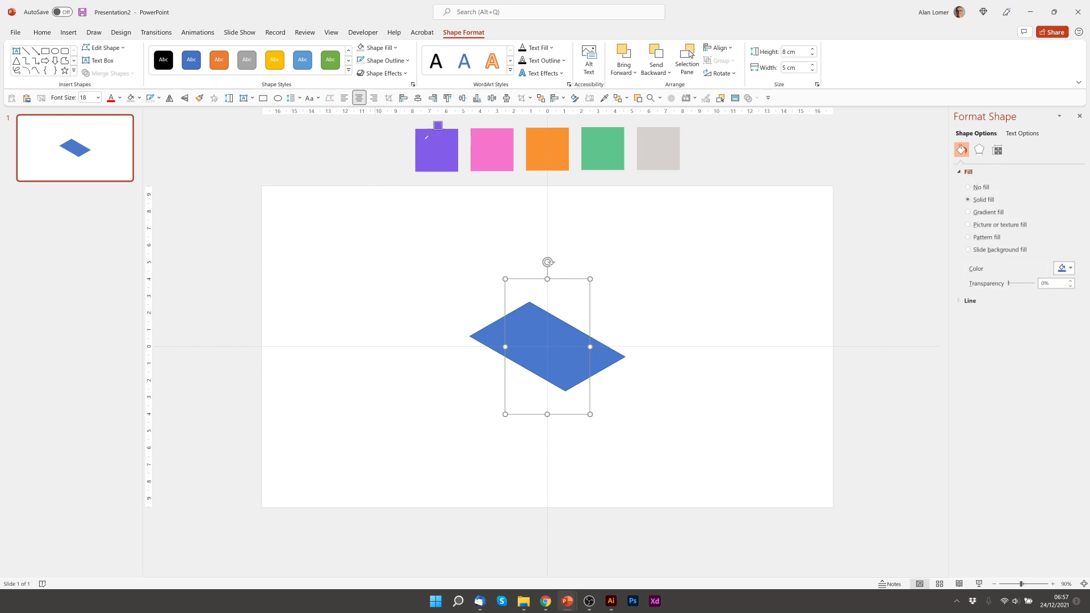
{"action": "left_click", "coordinate": [429, 145]}
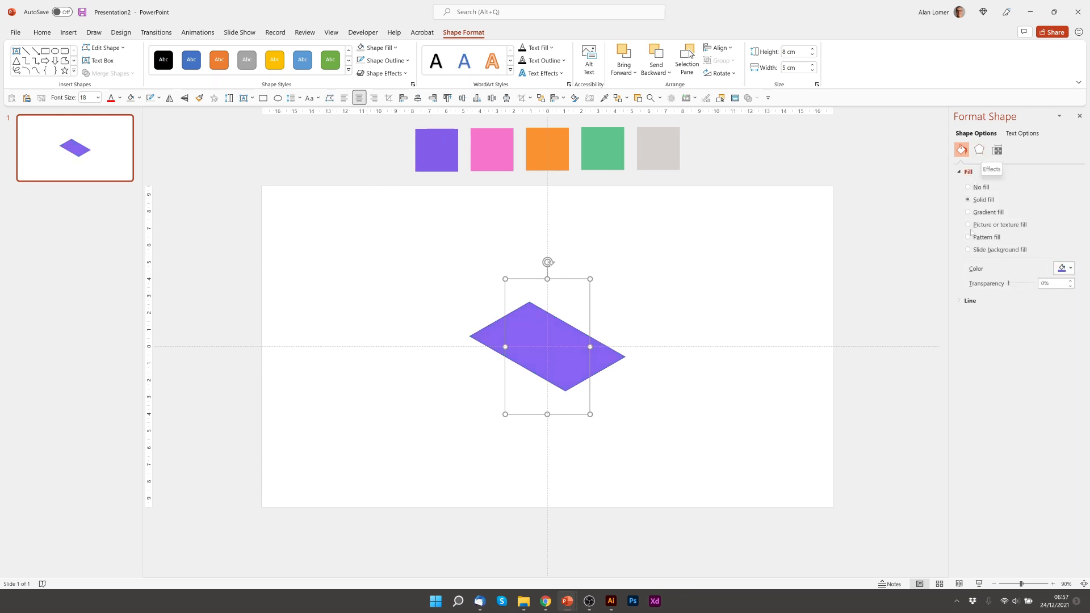
{"action": "left_click", "coordinate": [961, 301]}
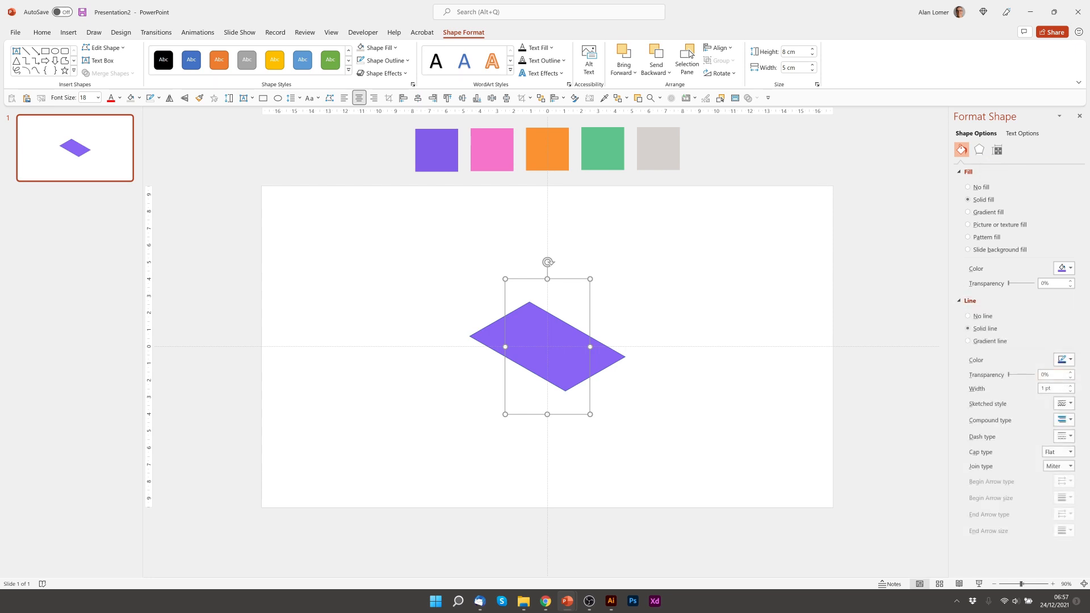
{"action": "left_click", "coordinate": [974, 316]}
{"action": "left_click", "coordinate": [389, 269]}
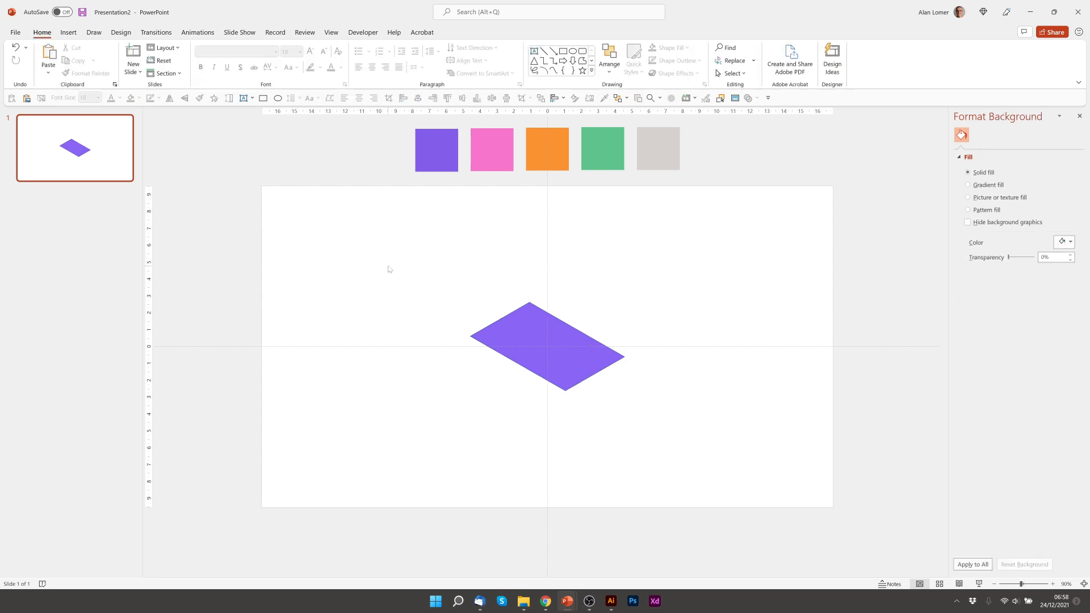
- Insert a new rectangle sized 1 cm tall by 8 cm wide
{"action": "left_click", "coordinate": [563, 50]}
{"action": "left_click", "coordinate": [368, 334]}
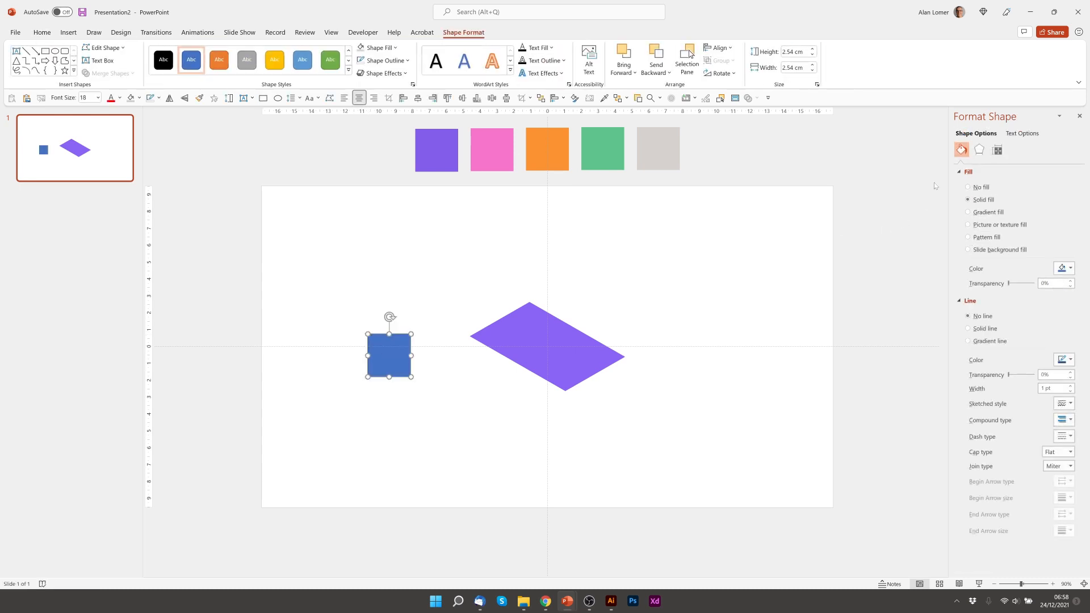
{"action": "left_click", "coordinate": [997, 150]}
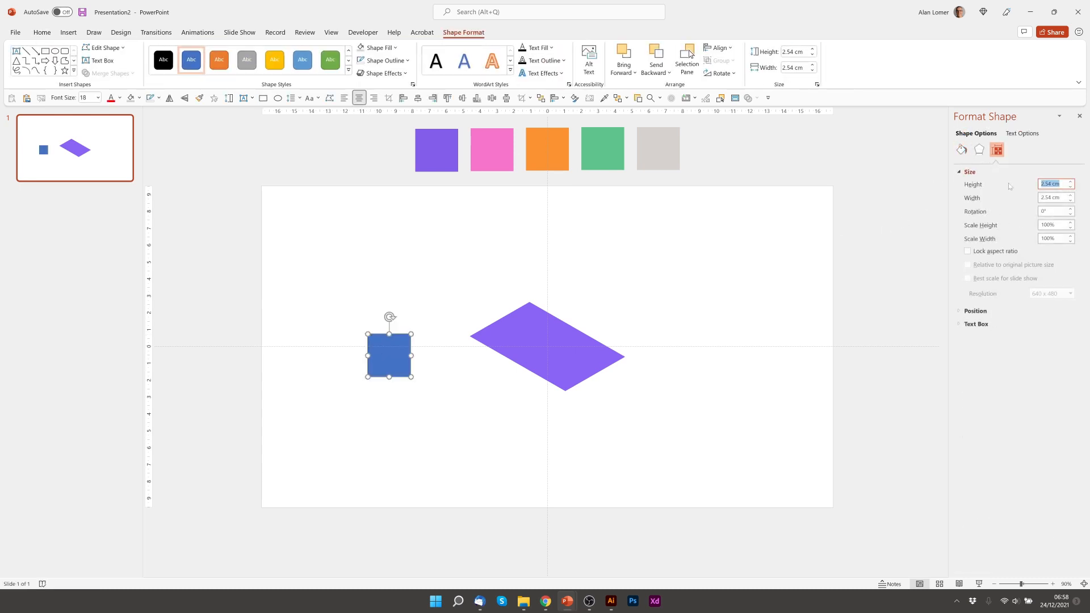
{"action": "type", "text": "1"}
{"action": "key", "text": "Tab"}
{"action": "type", "text": "8"}
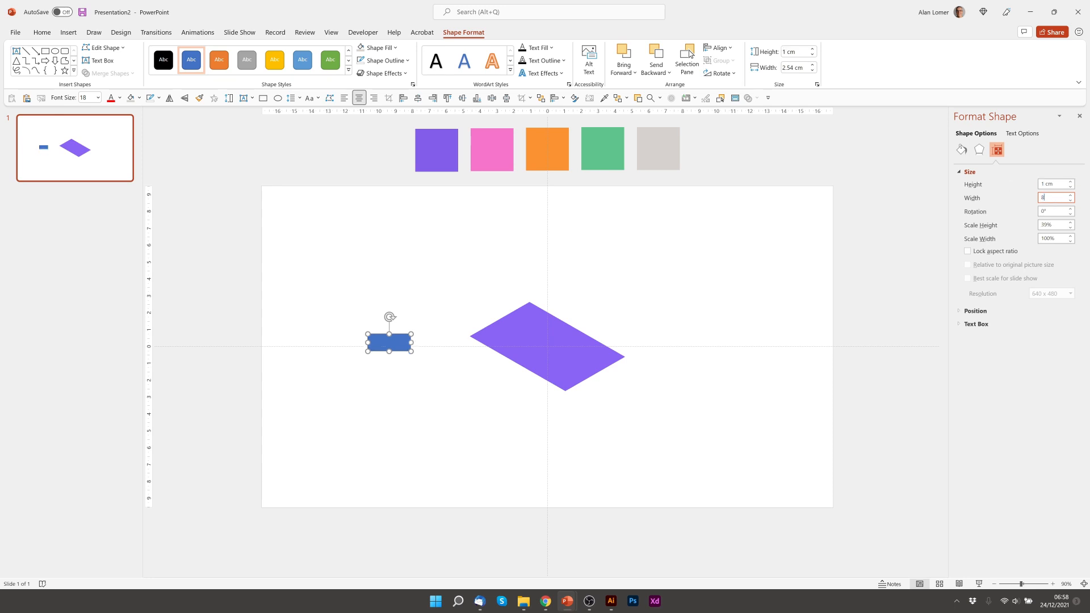
{"action": "key", "text": "Tab"}
- Give the bar an Isometric: Left Down rotation, no outline and black fill
{"action": "left_click", "coordinate": [979, 149]}
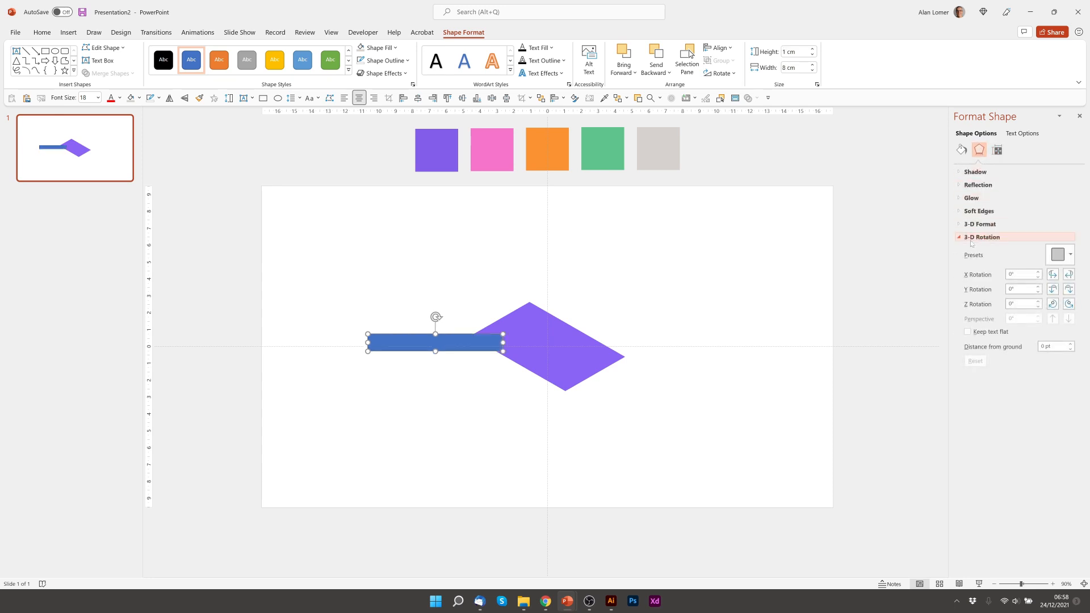
{"action": "left_click", "coordinate": [1064, 256]}
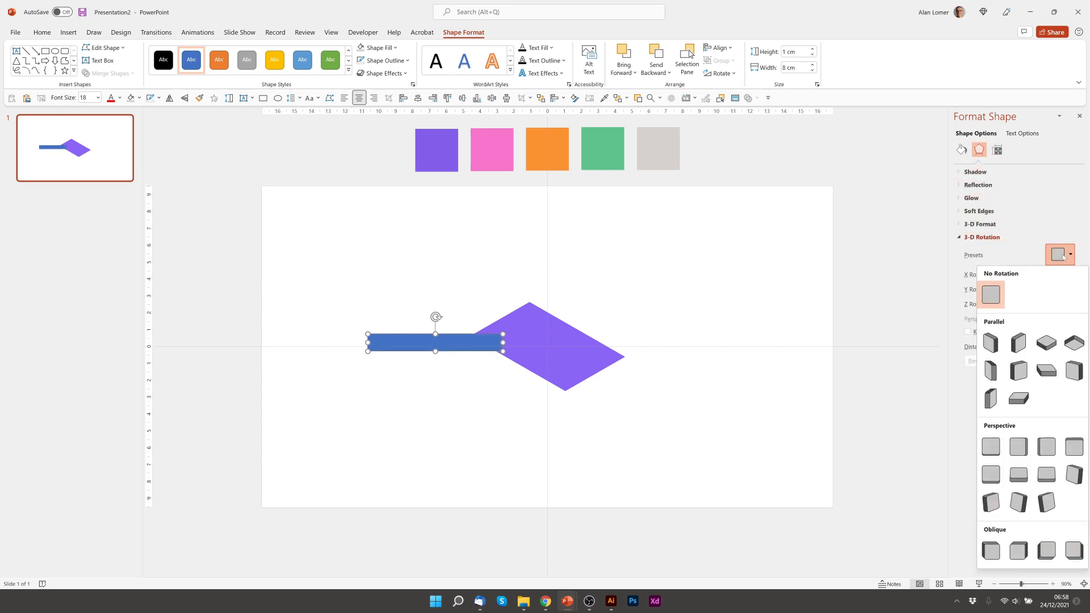
{"action": "left_click", "coordinate": [990, 342]}
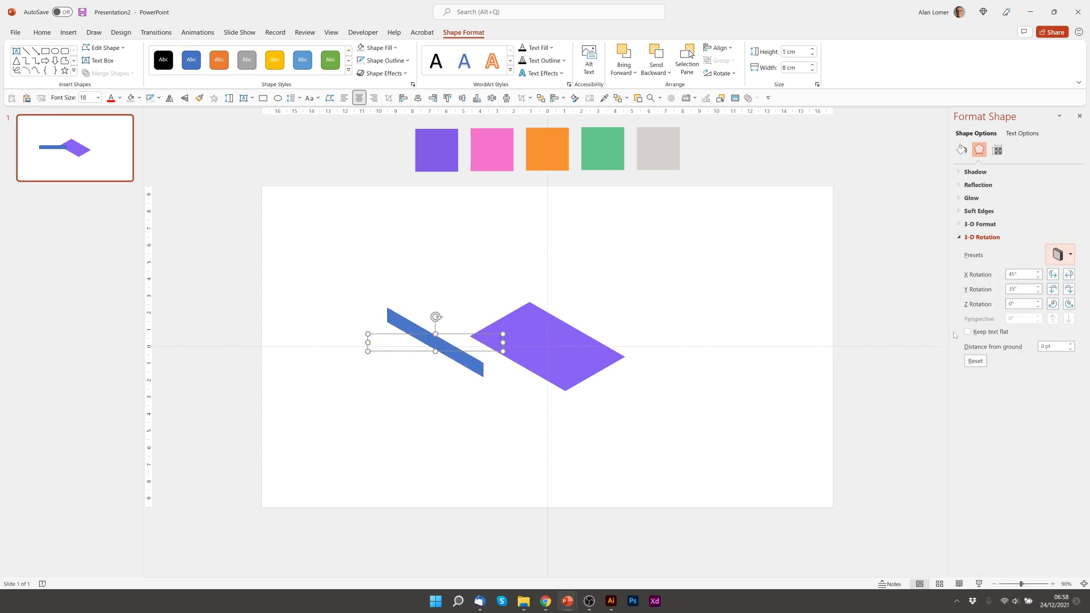
{"action": "left_click", "coordinate": [961, 149]}
{"action": "left_click", "coordinate": [984, 315]}
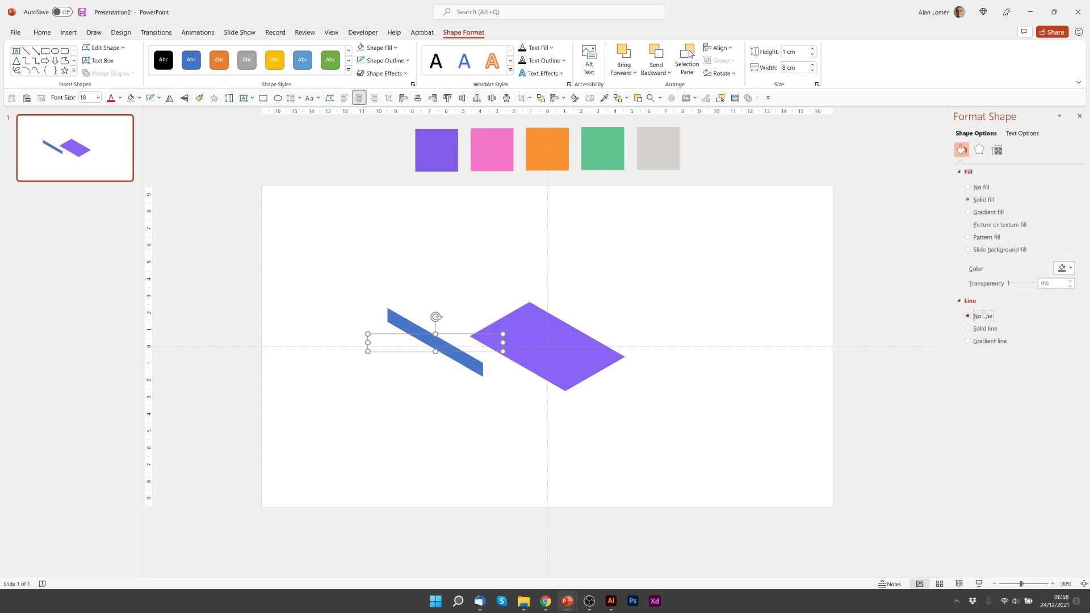
{"action": "left_click", "coordinate": [1062, 269]}
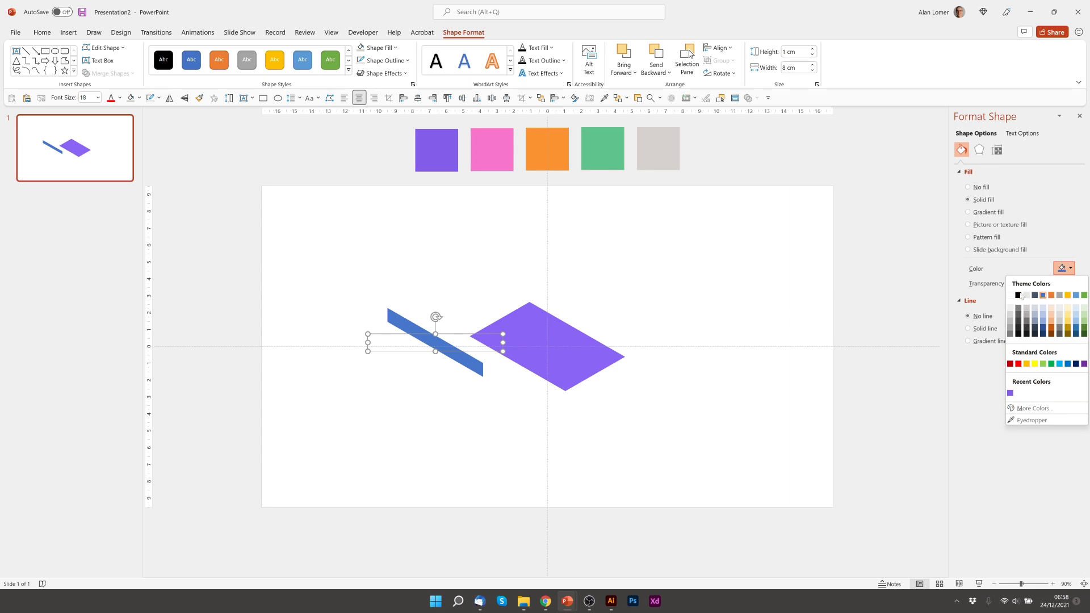
{"action": "left_click", "coordinate": [1017, 295]}
- Drag the black bar under the purple top's edge to form the book's side
{"action": "left_click_drag", "start_coordinate": [398, 322], "coordinate": [479, 348]}
{"action": "left_click", "coordinate": [392, 416]}
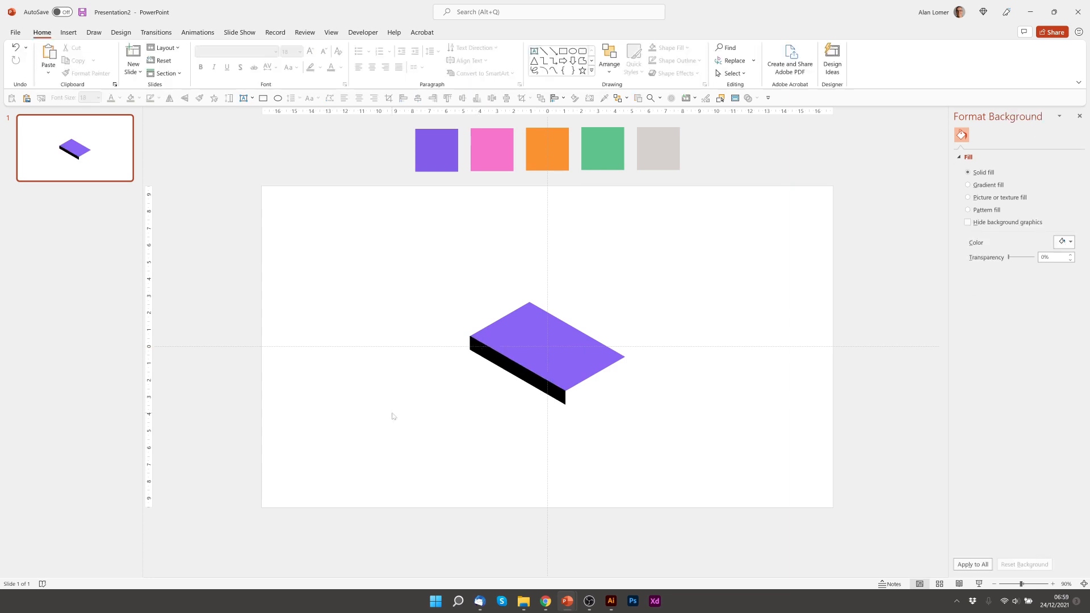
{"action": "left_click", "coordinate": [563, 51]}
- Insert another rectangle sized 1 cm tall by 5 cm wide
{"action": "left_click", "coordinate": [390, 302]}
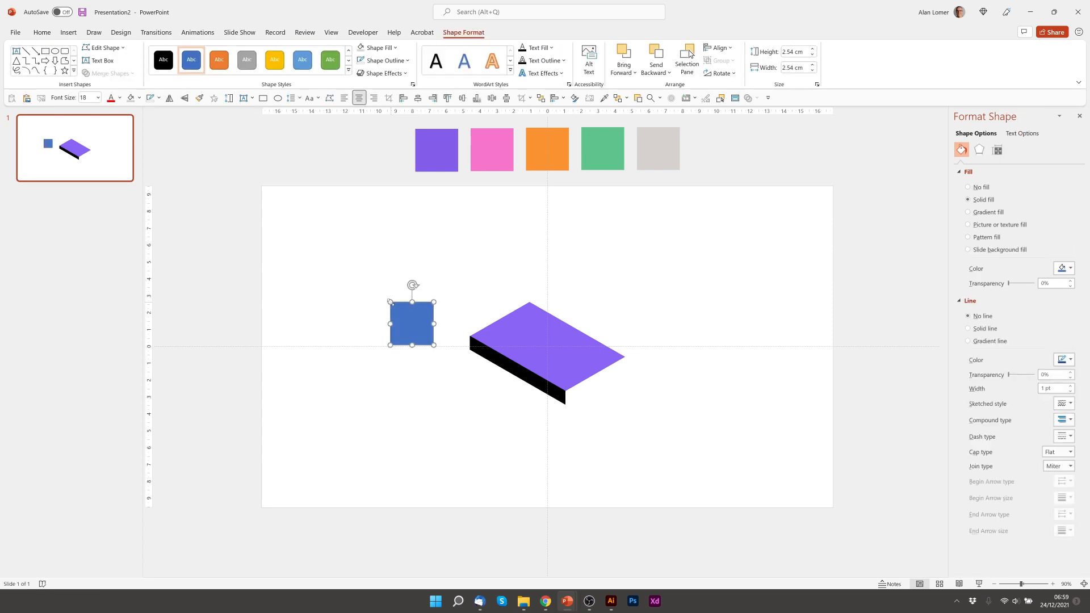
{"action": "left_click", "coordinate": [998, 149]}
{"action": "left_click", "coordinate": [1001, 187]}
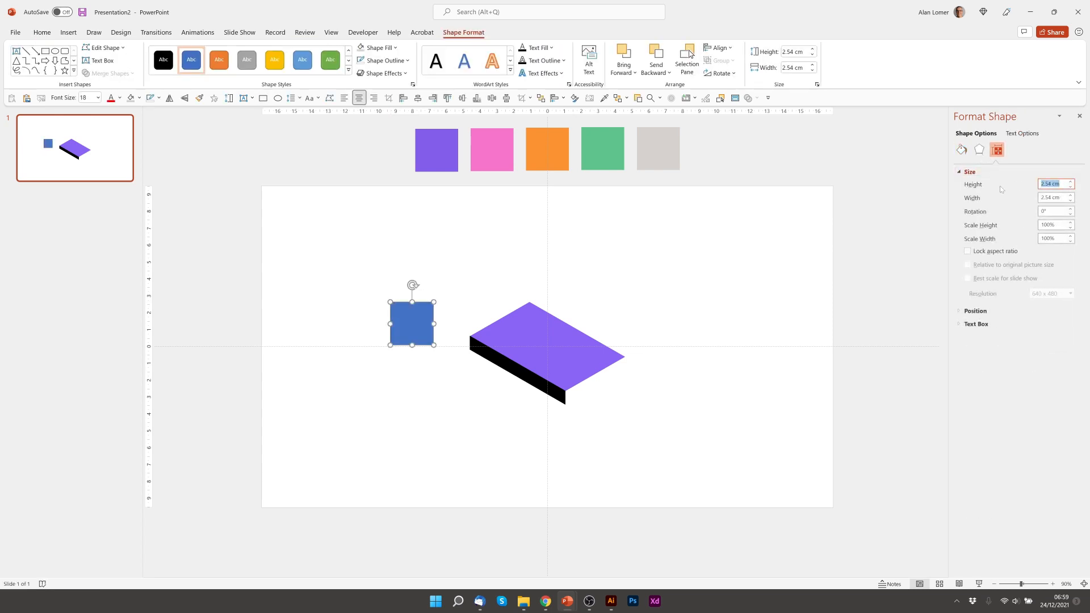
{"action": "type", "text": "1"}
{"action": "key", "text": "Tab"}
{"action": "type", "text": "5"}
{"action": "key", "text": "Tab"}
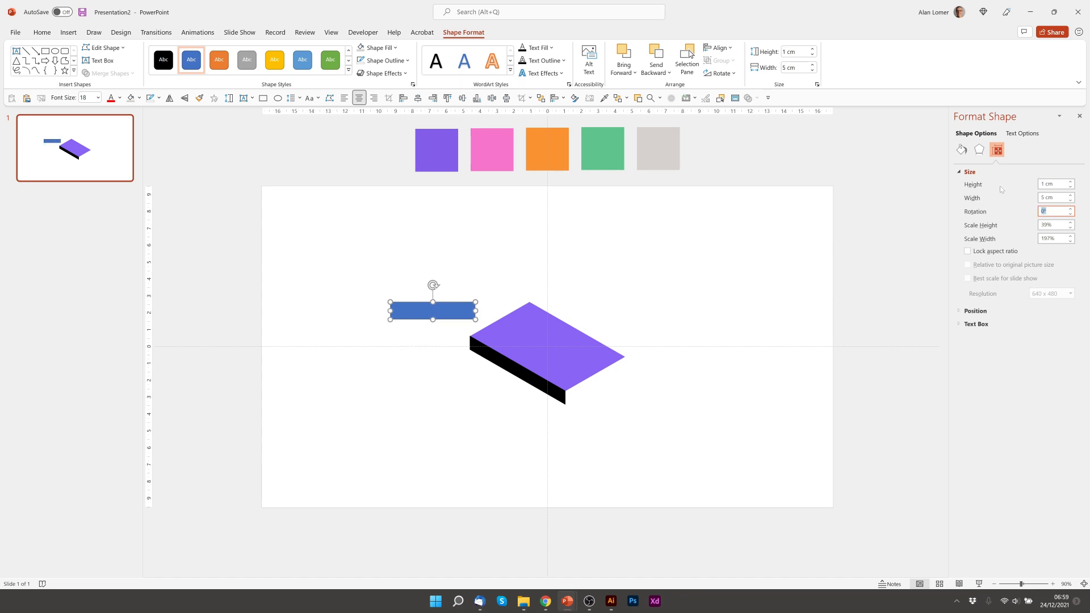
- Tilt the strip to the Isometric: Right Up preset and remove its outline
{"action": "left_click", "coordinate": [979, 149]}
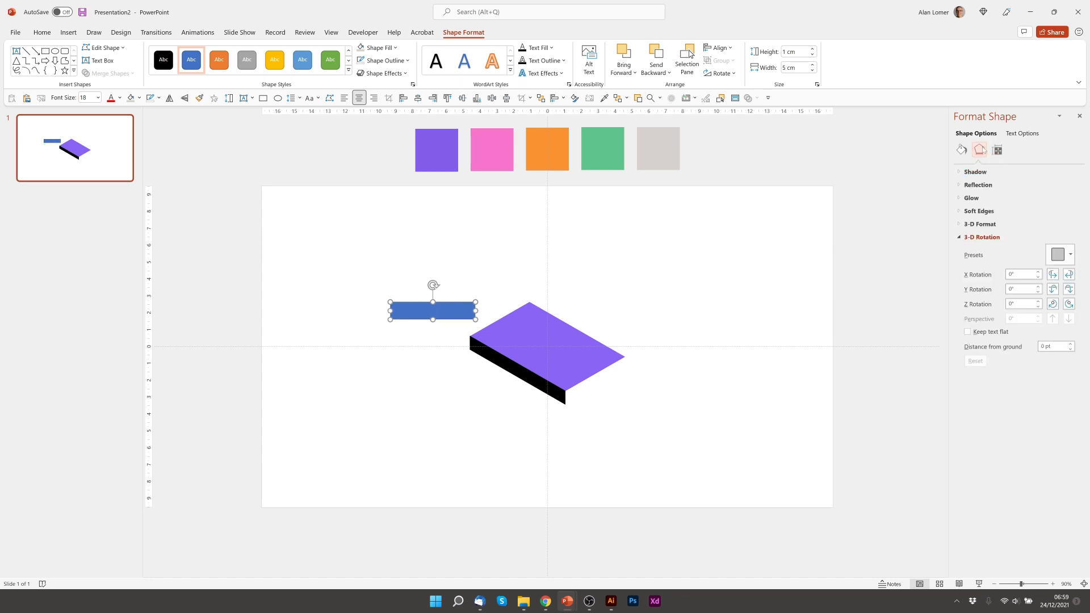
{"action": "left_click", "coordinate": [1067, 256]}
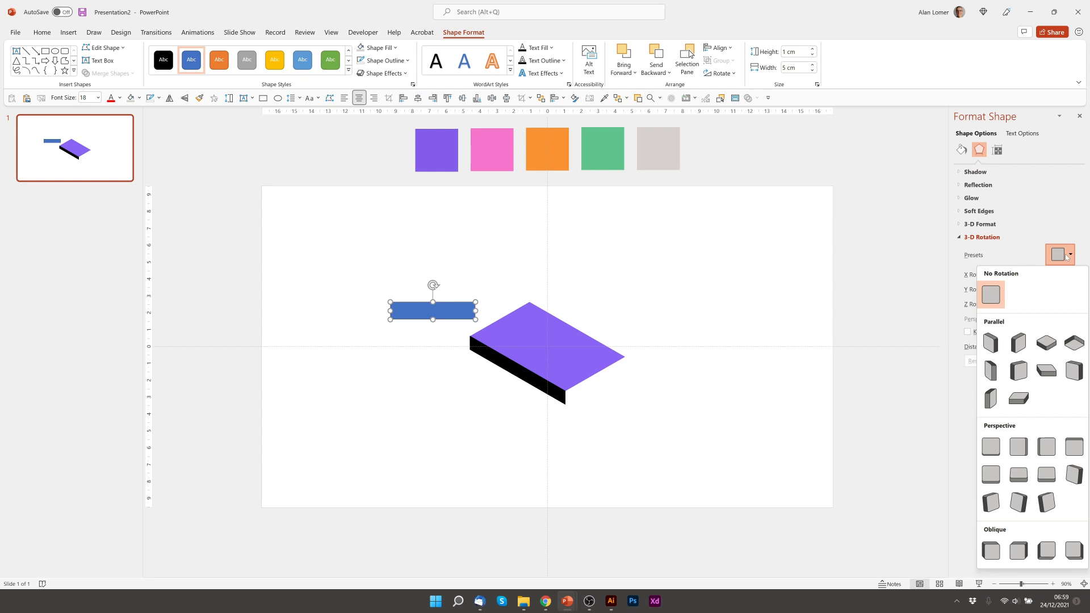
{"action": "left_click", "coordinate": [1018, 344]}
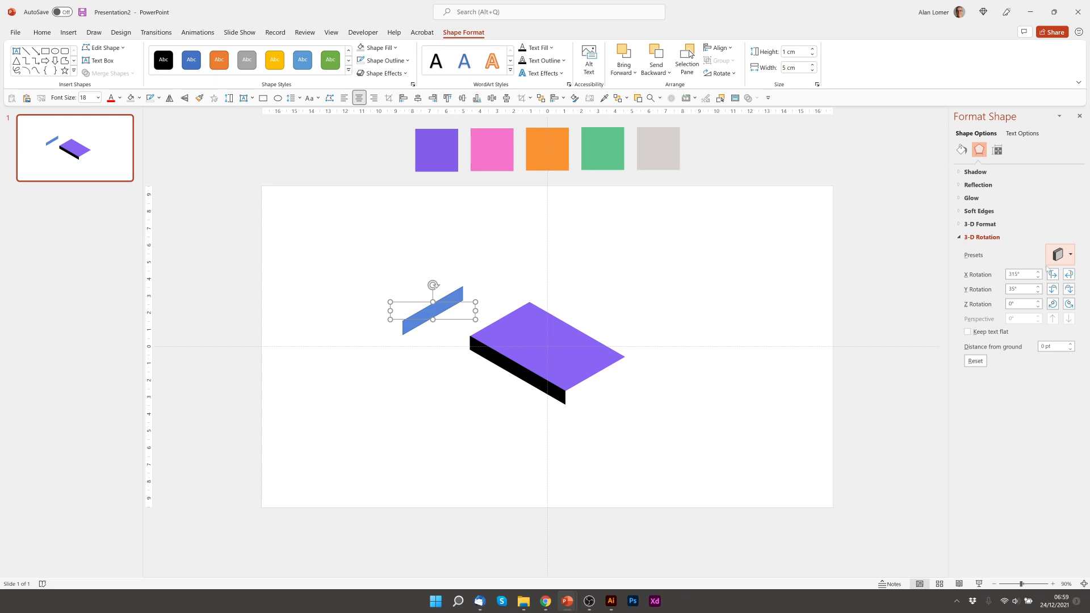
{"action": "left_click", "coordinate": [961, 149]}
{"action": "left_click", "coordinate": [968, 316]}
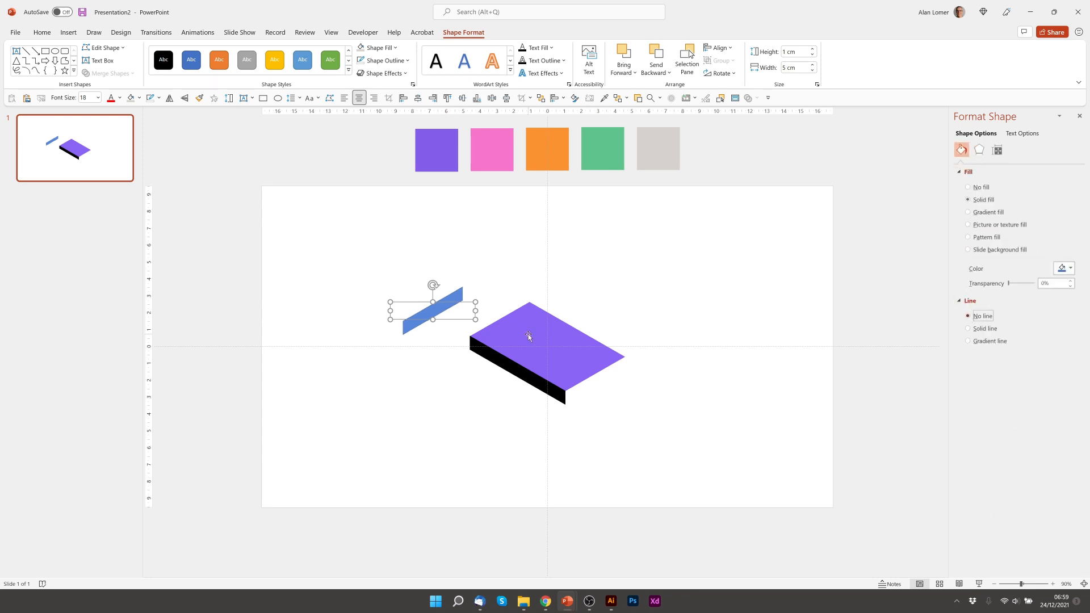
- Move the strip onto the slab's right front edge and nudge it into alignment
{"action": "left_click_drag", "start_coordinate": [438, 302], "coordinate": [601, 377]}
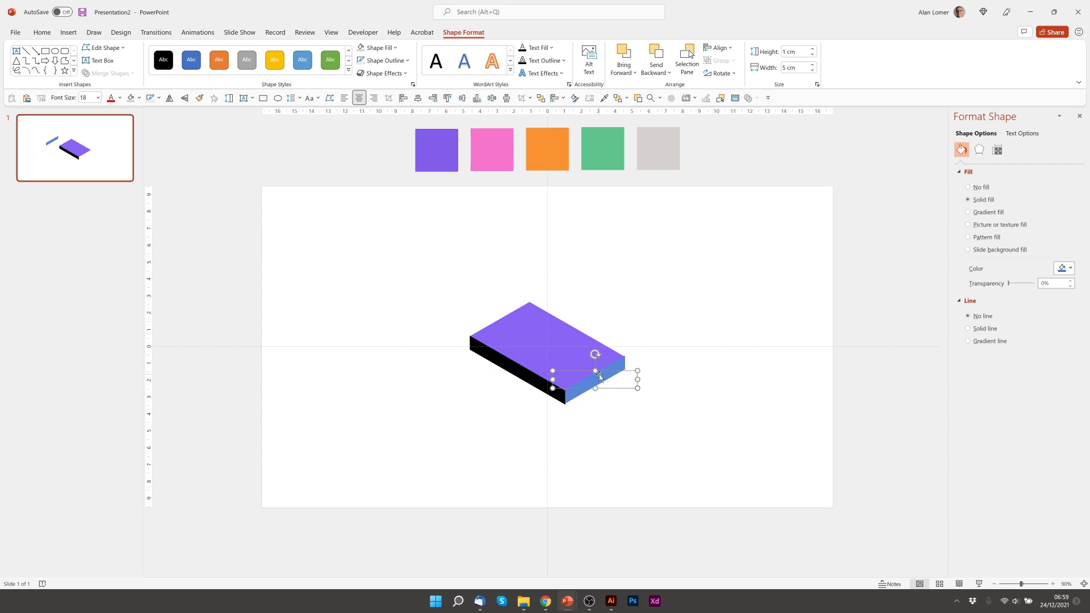
{"action": "key", "text": "ctrl+Down"}
{"action": "key", "text": "ctrl+Down"}
{"action": "key", "text": "ctrl+Down"}
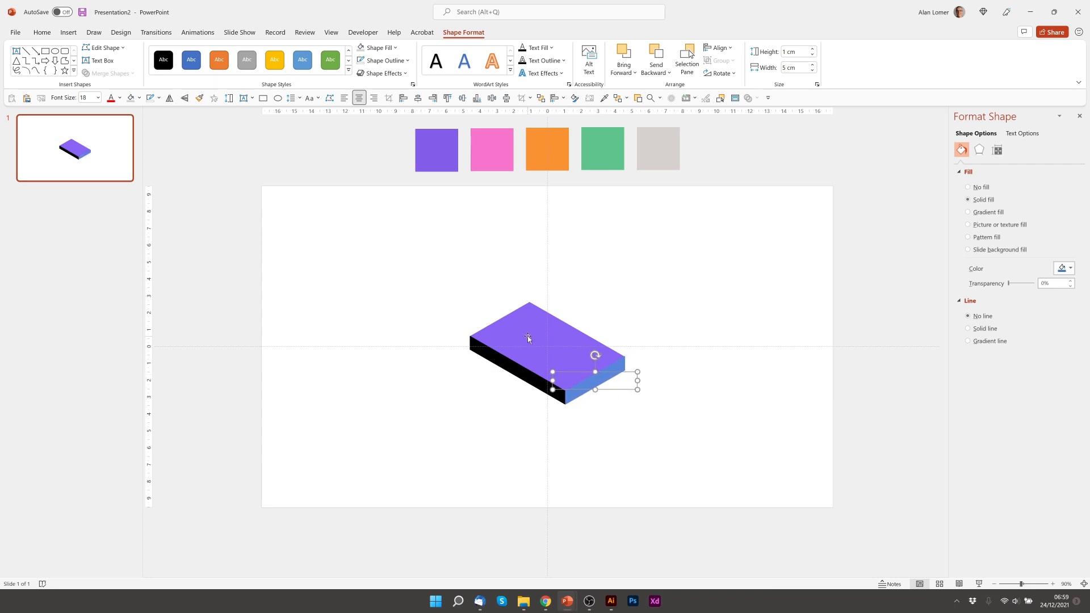
{"action": "key", "text": "ctrl+Left"}
{"action": "key", "text": "ctrl+Down"}
{"action": "key", "text": "ctrl+Right"}
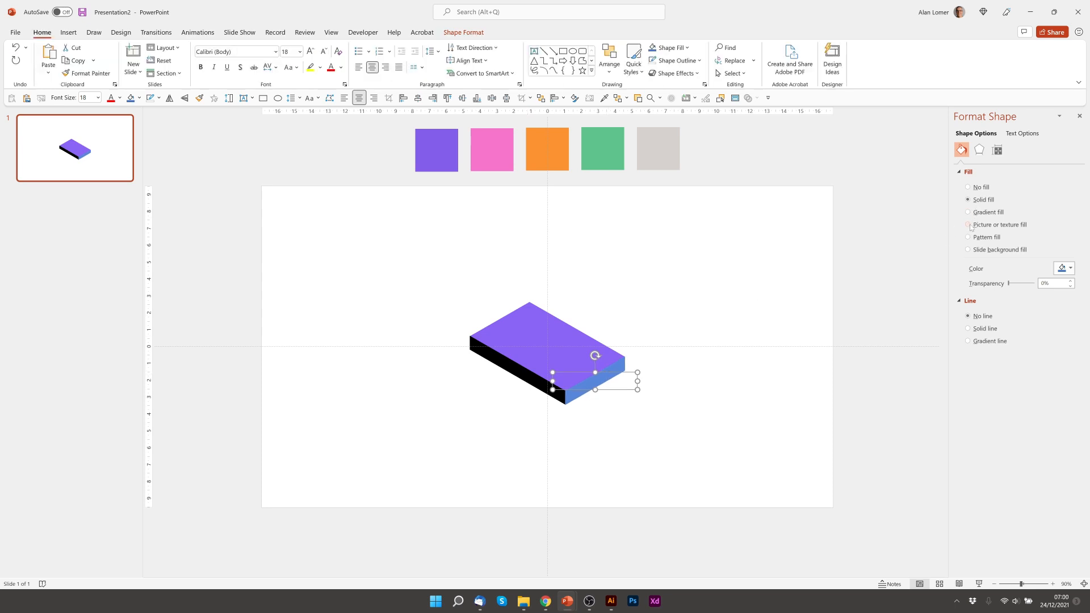
- Fill the edge strip with the light grey stock image found by searching 'texture'
{"action": "left_click", "coordinate": [970, 226]}
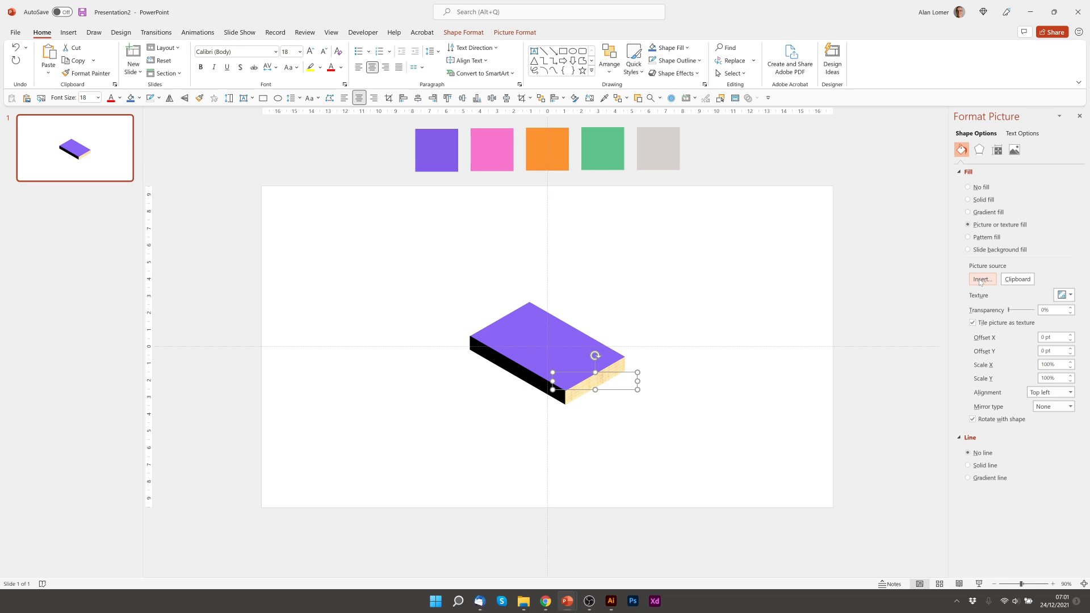
{"action": "left_click", "coordinate": [981, 279]}
{"action": "left_click", "coordinate": [460, 295]}
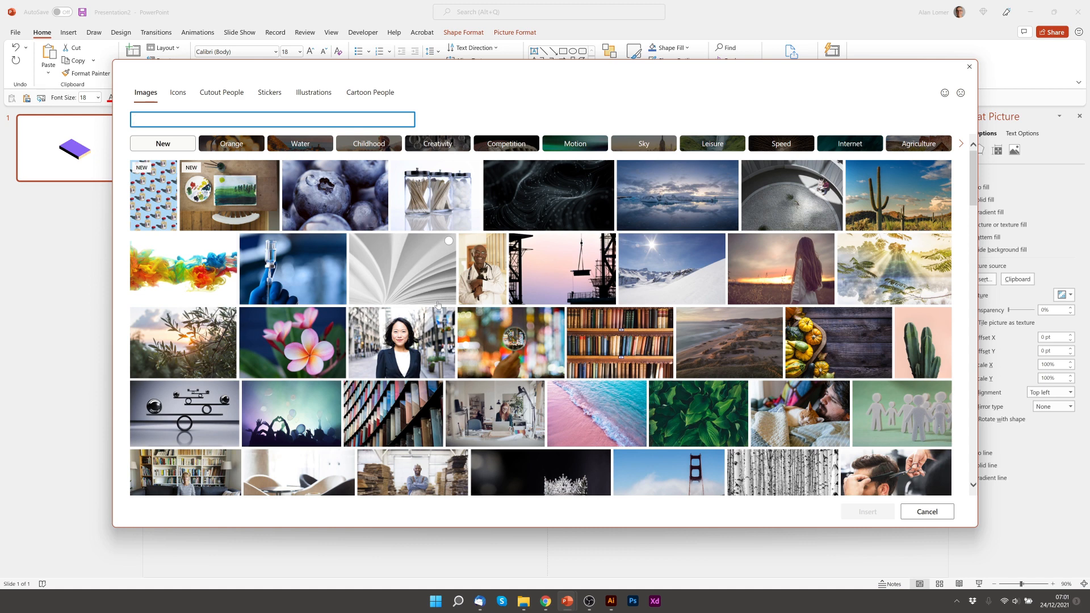
{"action": "type", "text": "texture"}
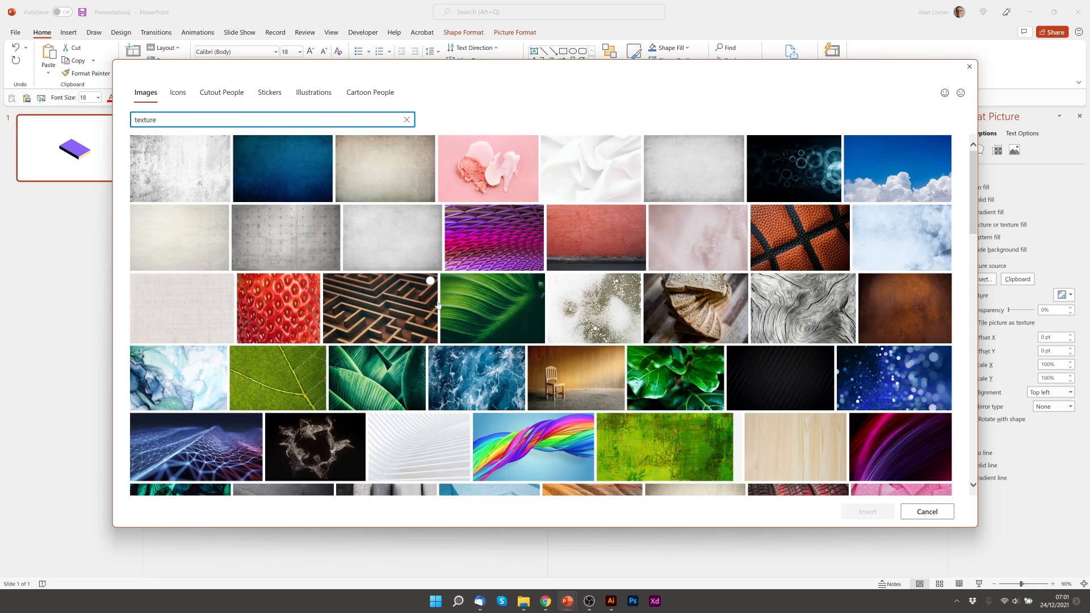
{"action": "left_click", "coordinate": [403, 243]}
{"action": "left_click", "coordinate": [867, 512]}
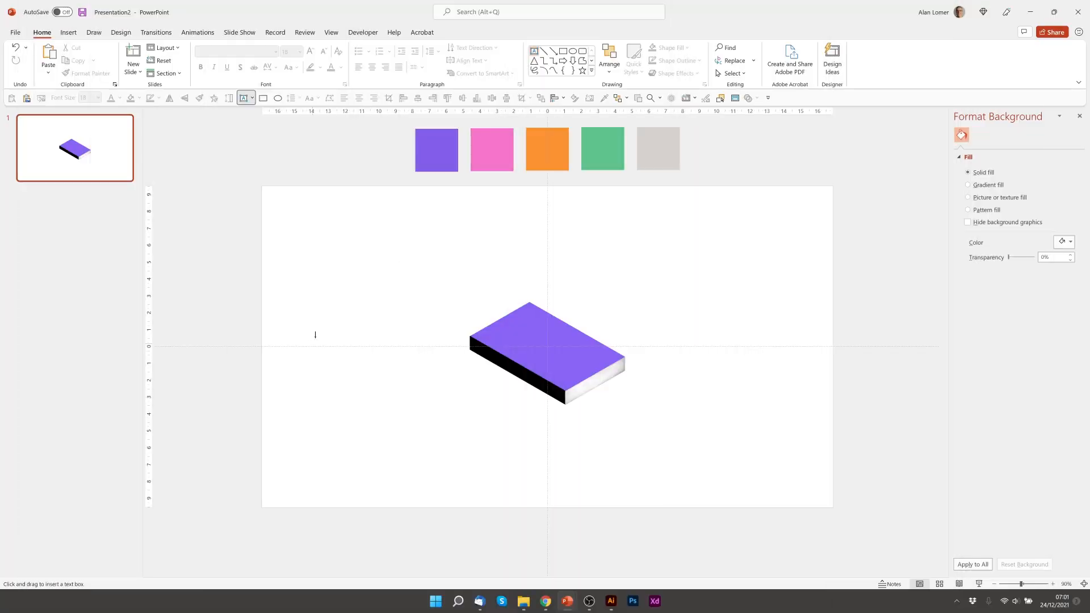
- Add a text box with BOOK on one line and COVER below, then select all its text
{"action": "left_click", "coordinate": [347, 251]}
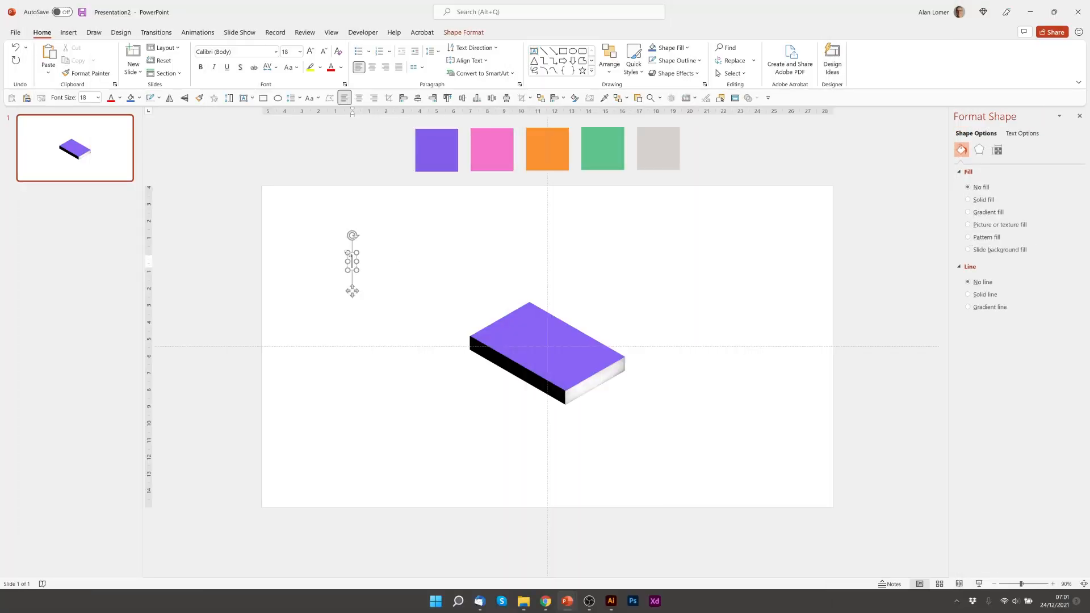
{"action": "type", "text": "BOOK"}
{"action": "key", "text": "Return"}
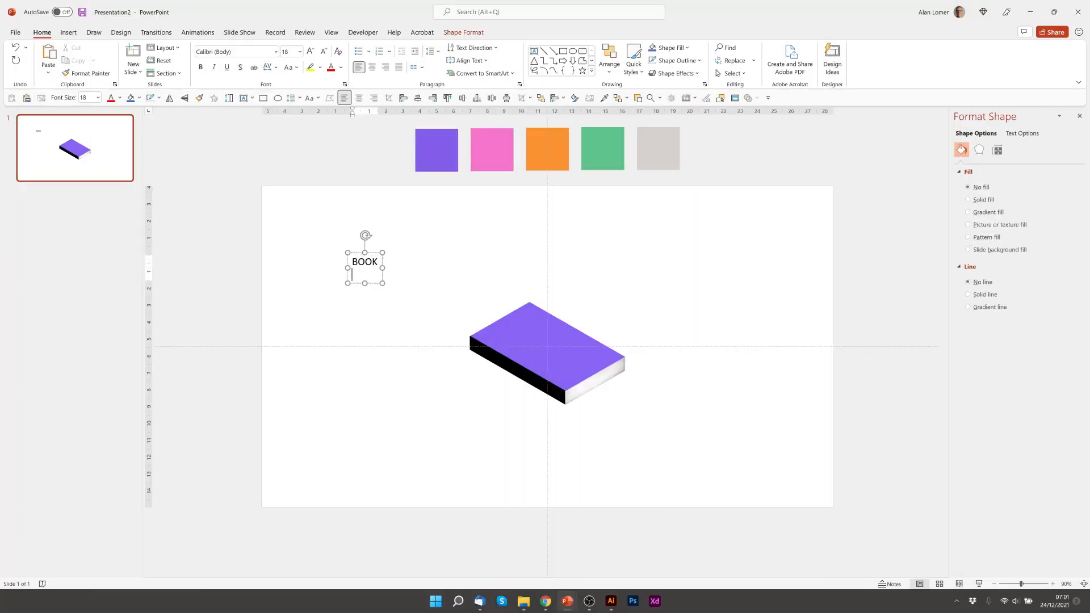
{"action": "type", "text": "COVER"}
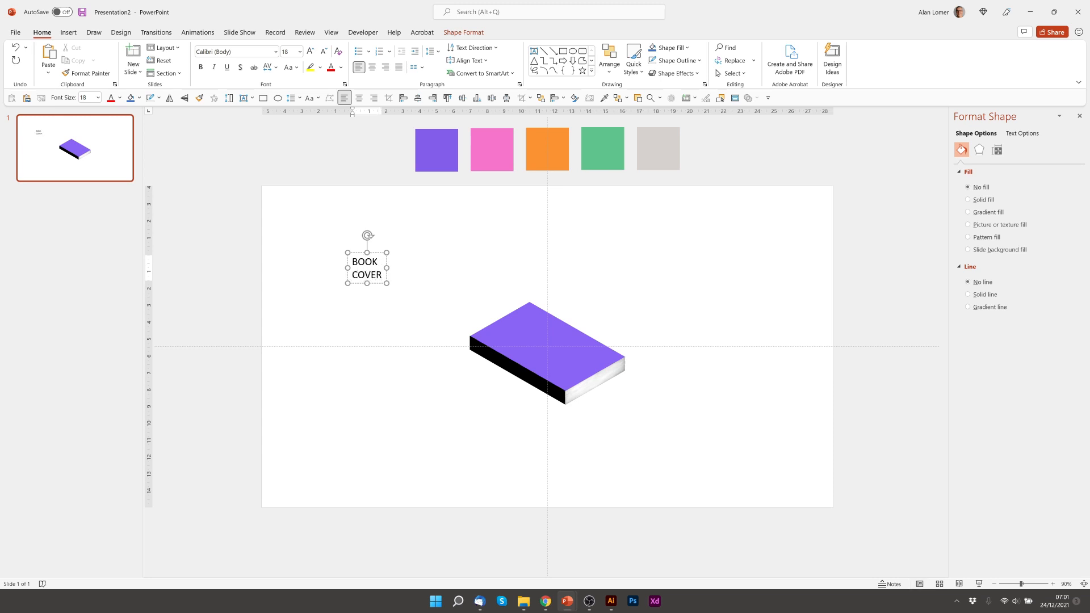
{"action": "key", "text": "ctrl+a"}
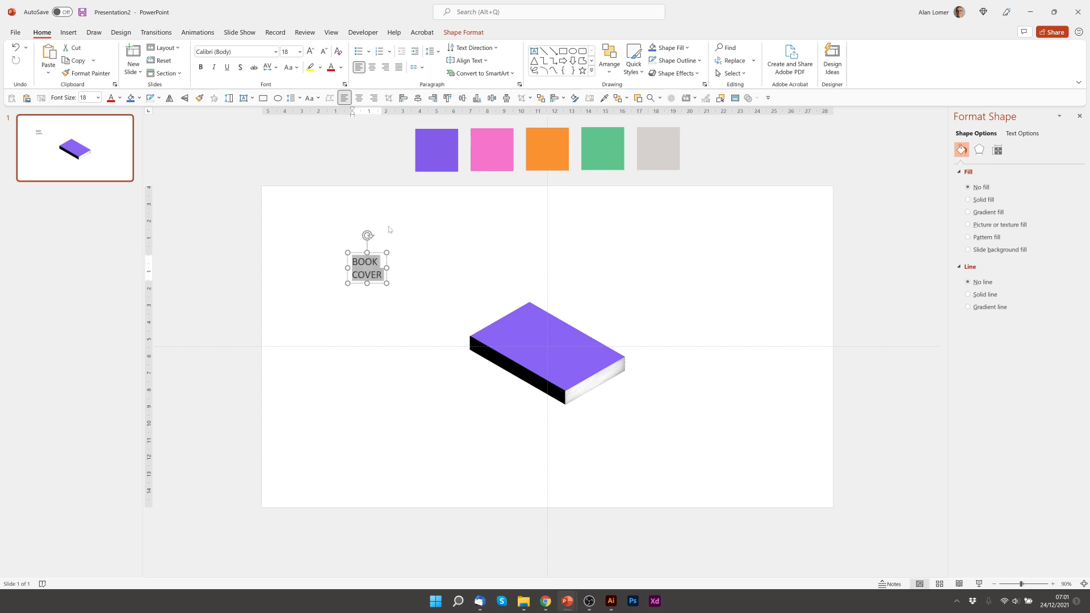
{"action": "left_click", "coordinate": [240, 52]}
- Make BOOK COVER bold white 32 pt Poppins and move it onto the purple top
{"action": "type", "text": "Poppins"}
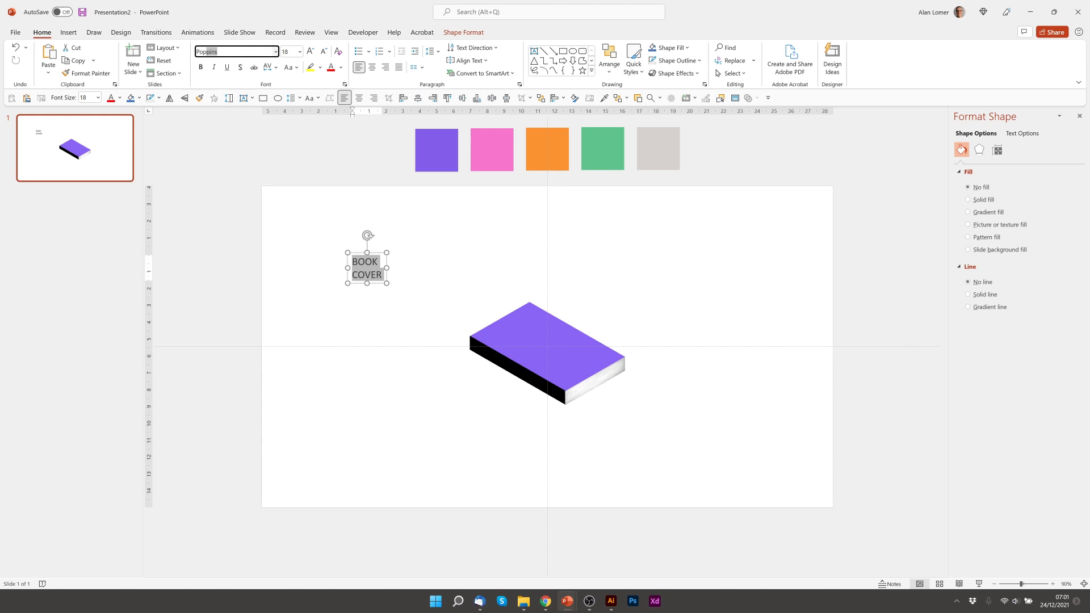
{"action": "key", "text": "Tab"}
{"action": "type", "text": "32"}
{"action": "key", "text": "Return"}
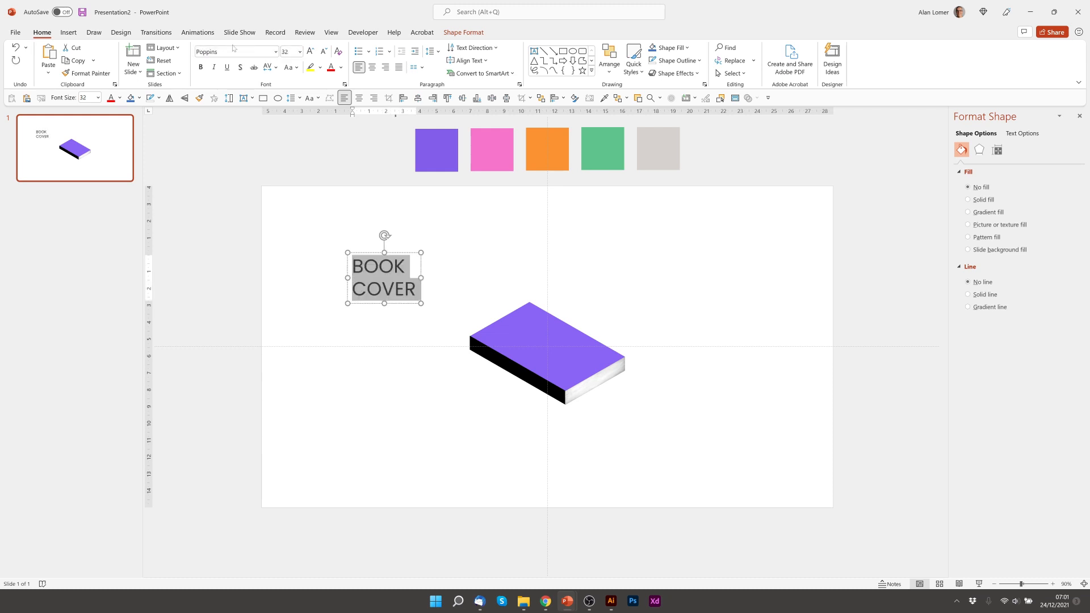
{"action": "left_click", "coordinate": [201, 67]}
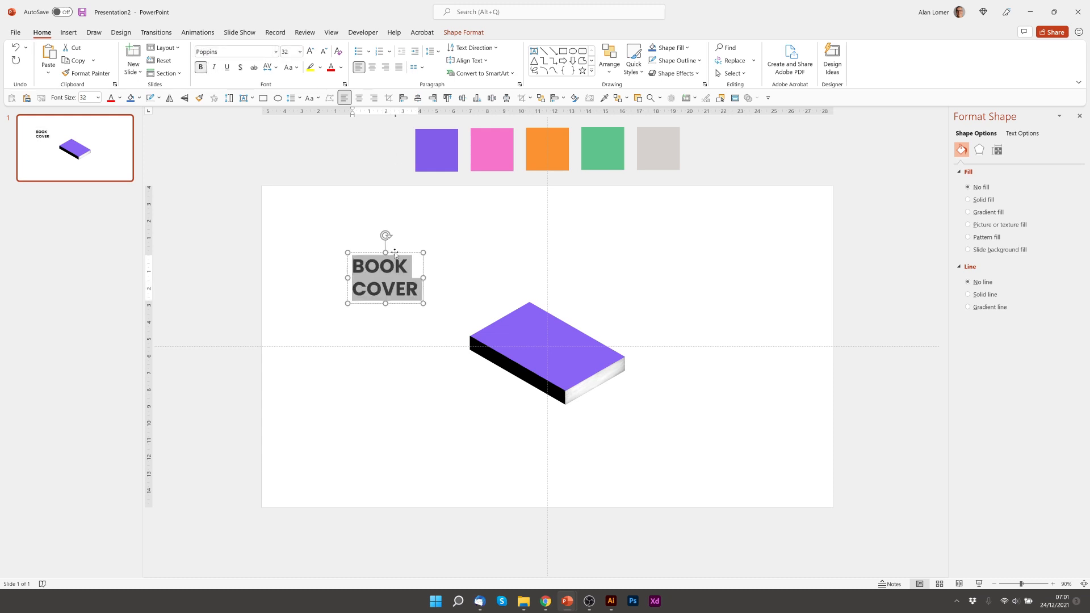
{"action": "left_click_drag", "start_coordinate": [396, 252], "coordinate": [540, 309]}
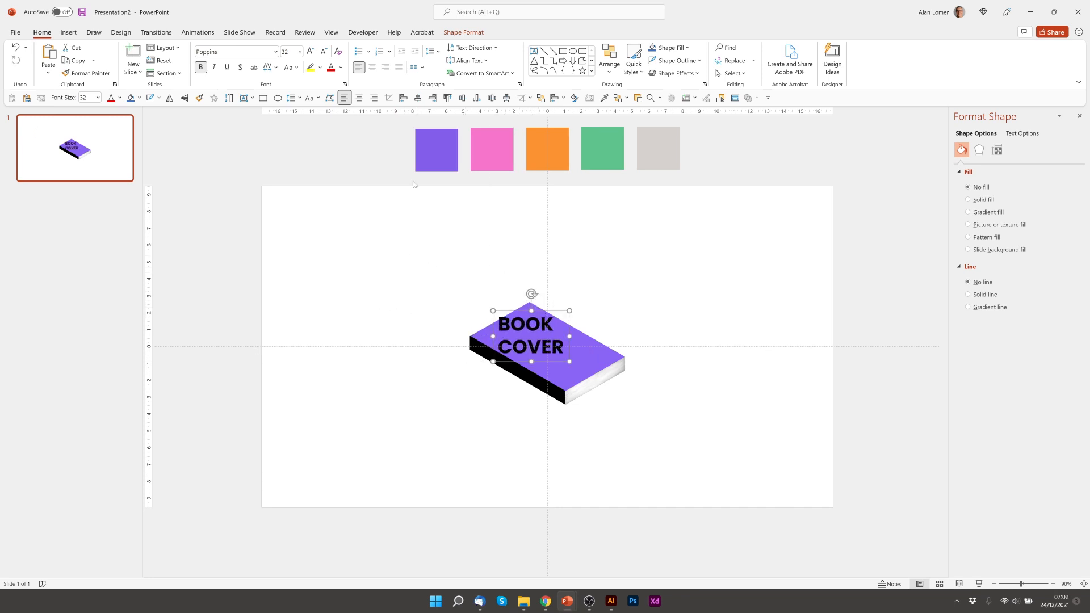
{"action": "left_click", "coordinate": [341, 68]}
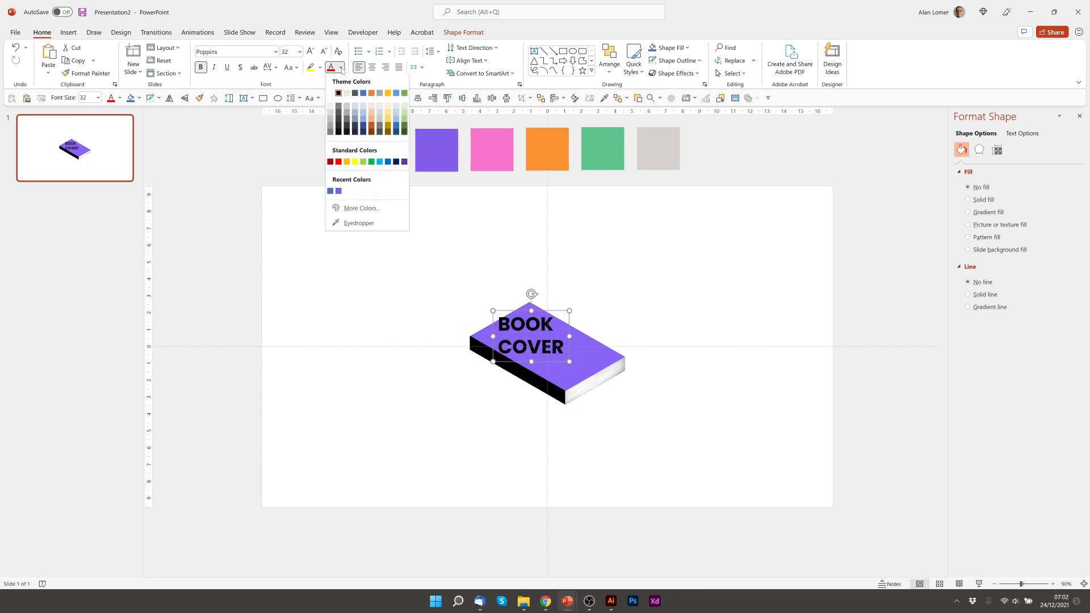
{"action": "left_click", "coordinate": [331, 95]}
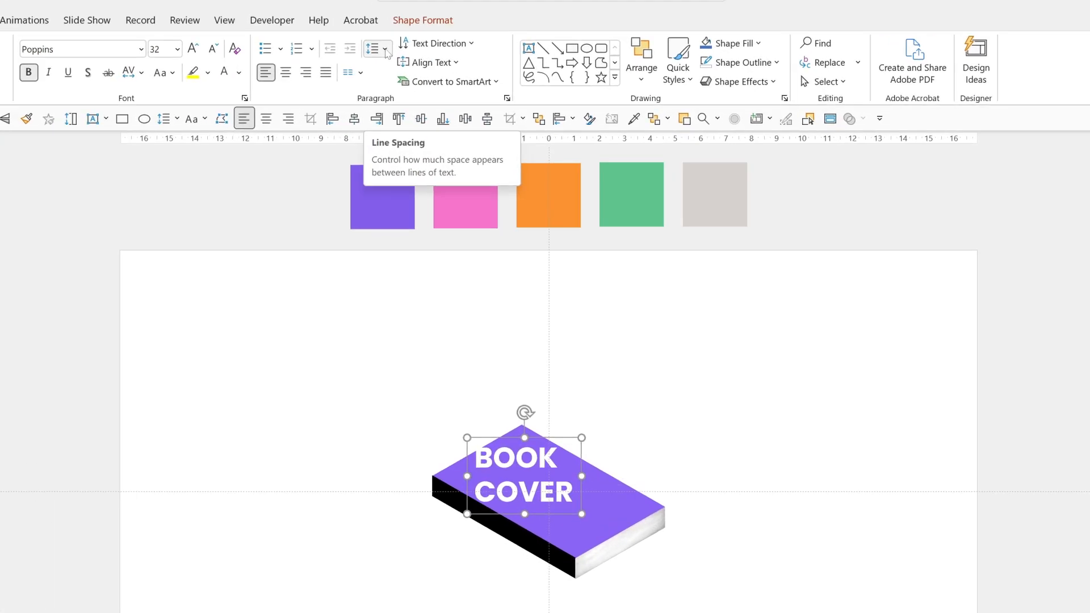
- Set the BOOK COVER line spacing to Multiple at 0.8
{"action": "left_click", "coordinate": [439, 52]}
{"action": "left_click", "coordinate": [407, 172]}
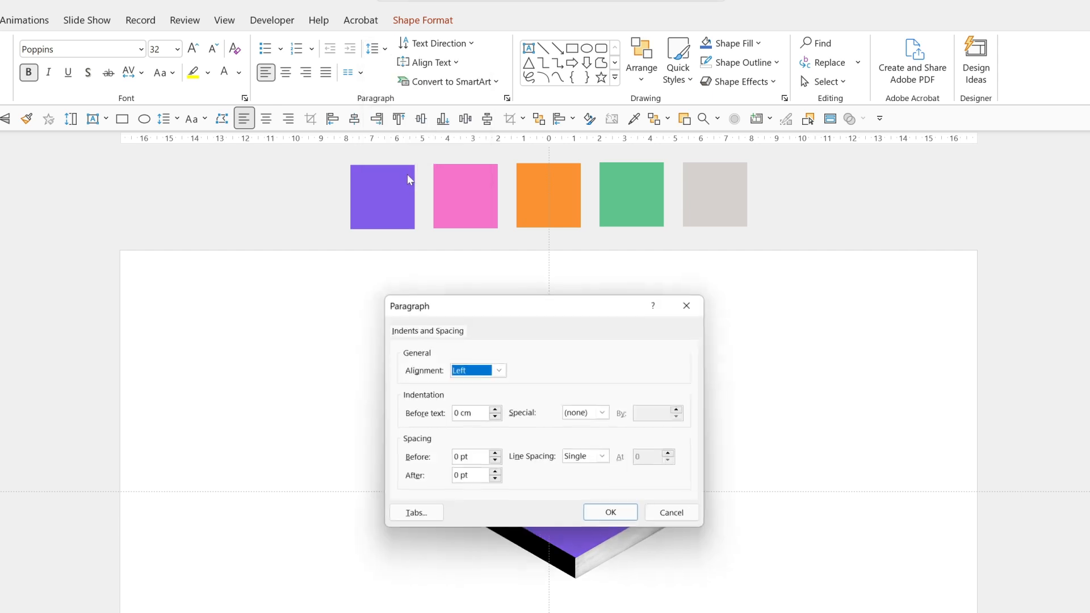
{"action": "left_click", "coordinate": [585, 458]}
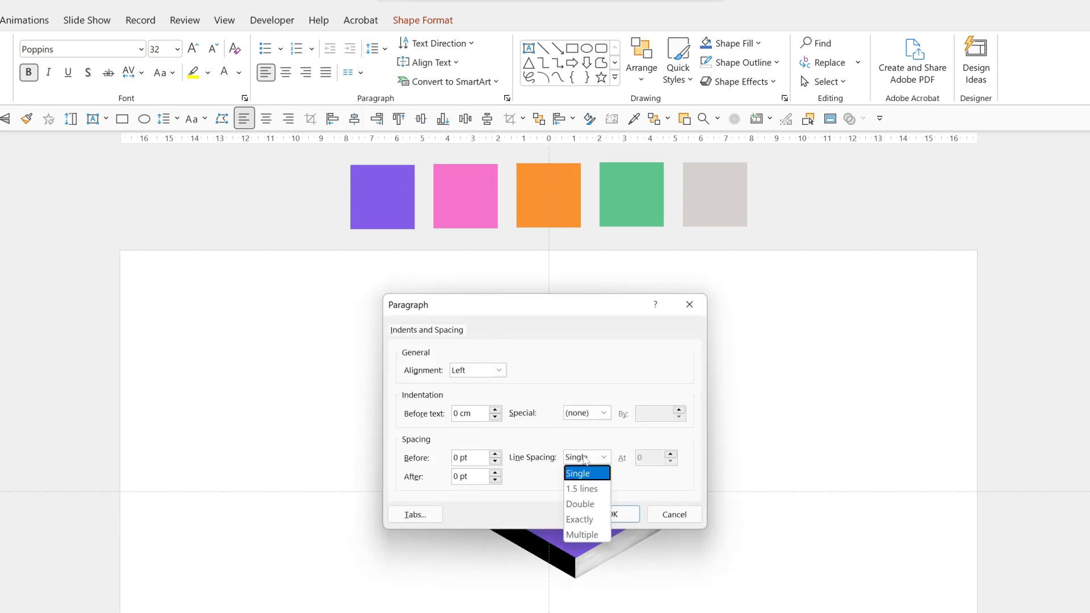
{"action": "left_click", "coordinate": [582, 534]}
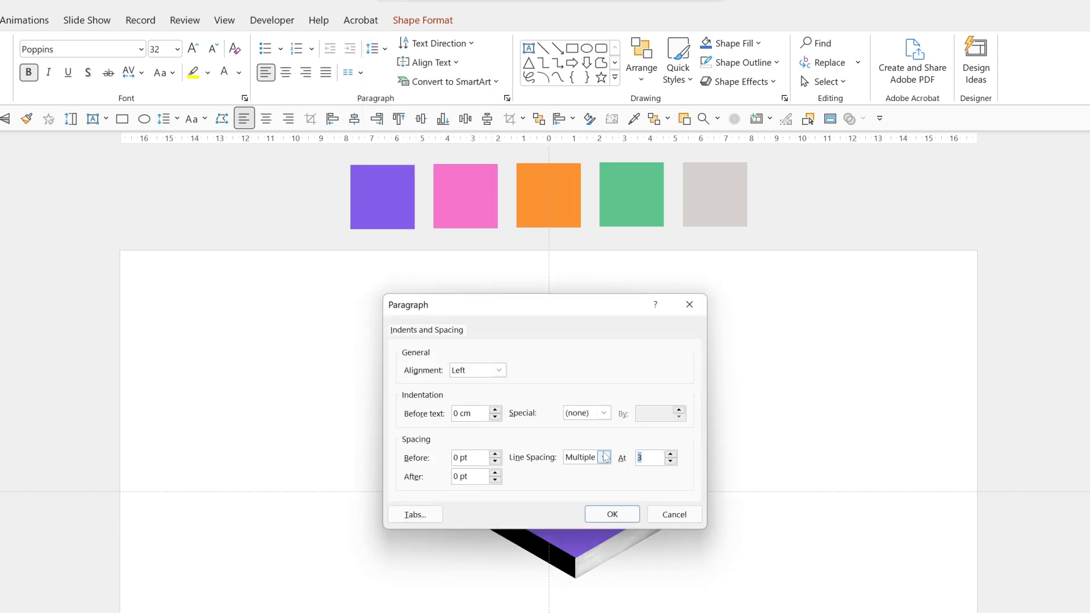
{"action": "type", "text": "0.8"}
{"action": "key", "text": "Return"}
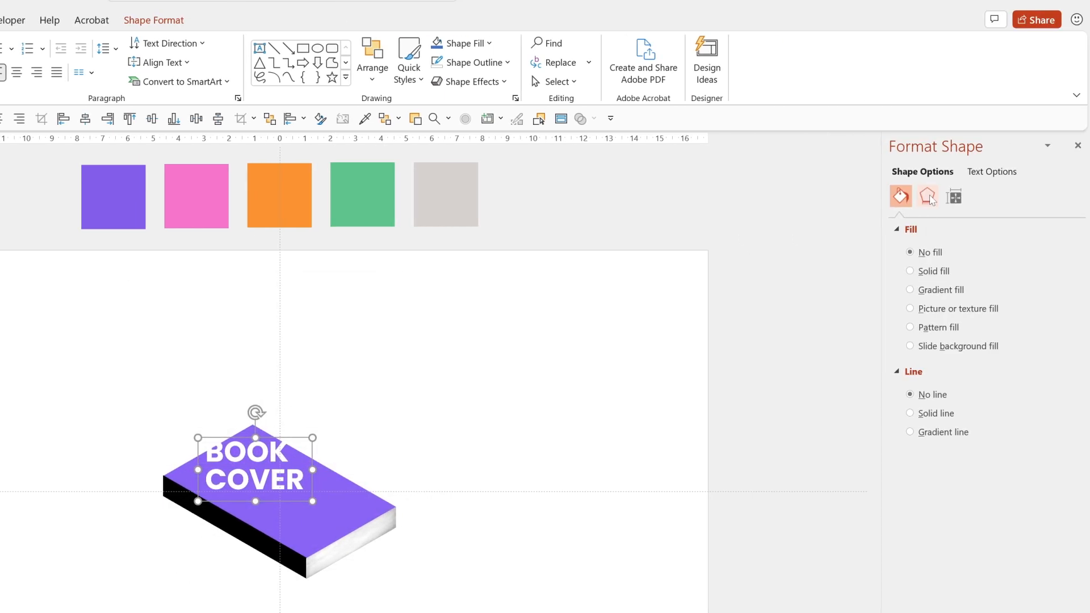
- Apply the Isometric: Top Up rotation to the BOOK COVER text and position it on the cover
{"action": "left_click", "coordinate": [928, 196]}
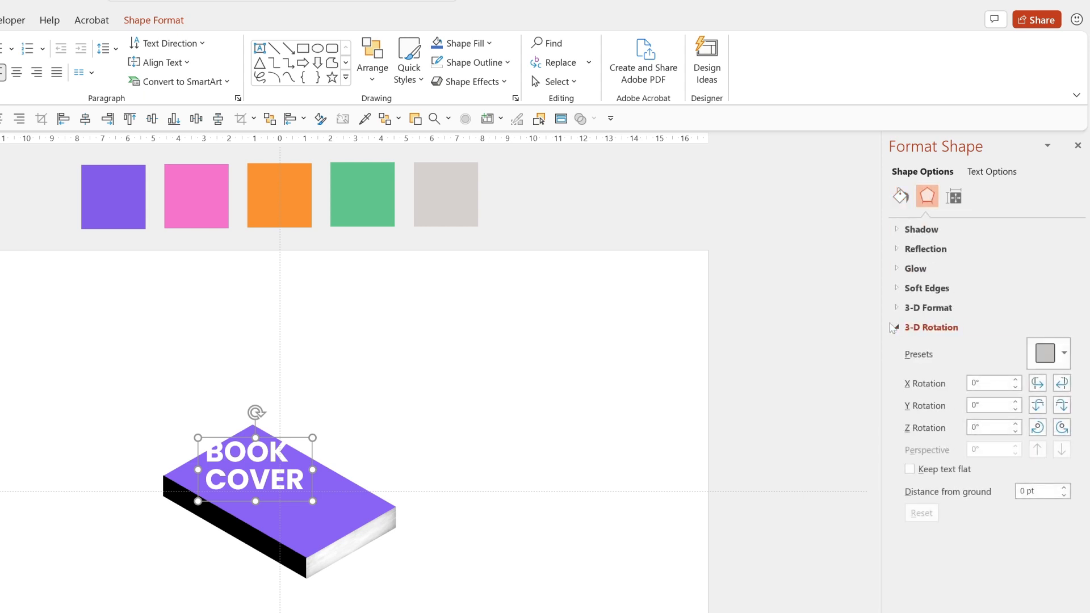
{"action": "left_click", "coordinate": [1049, 357]}
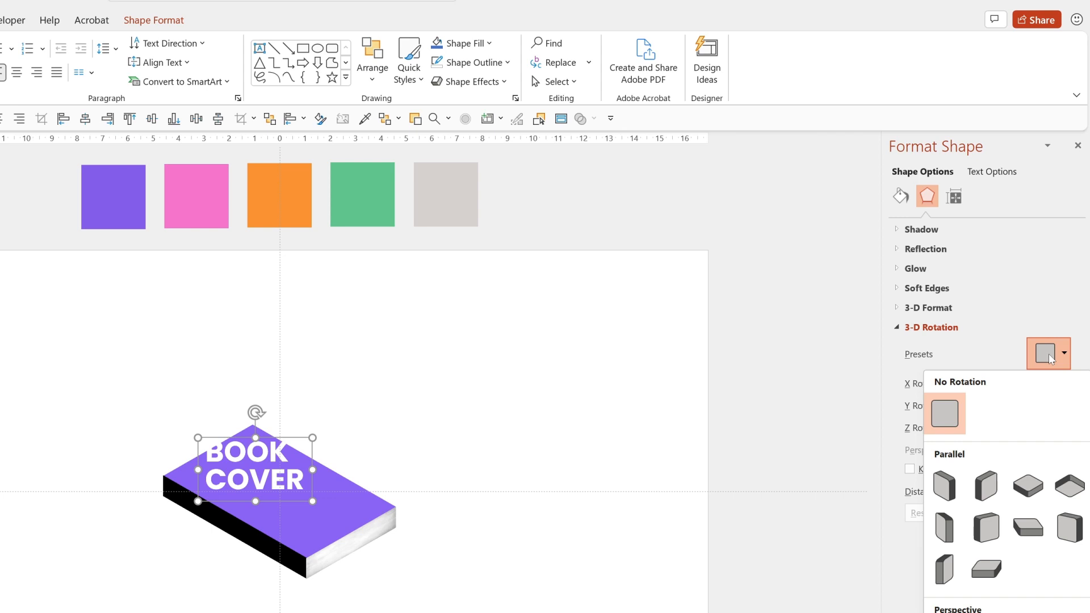
{"action": "left_click", "coordinate": [1032, 487]}
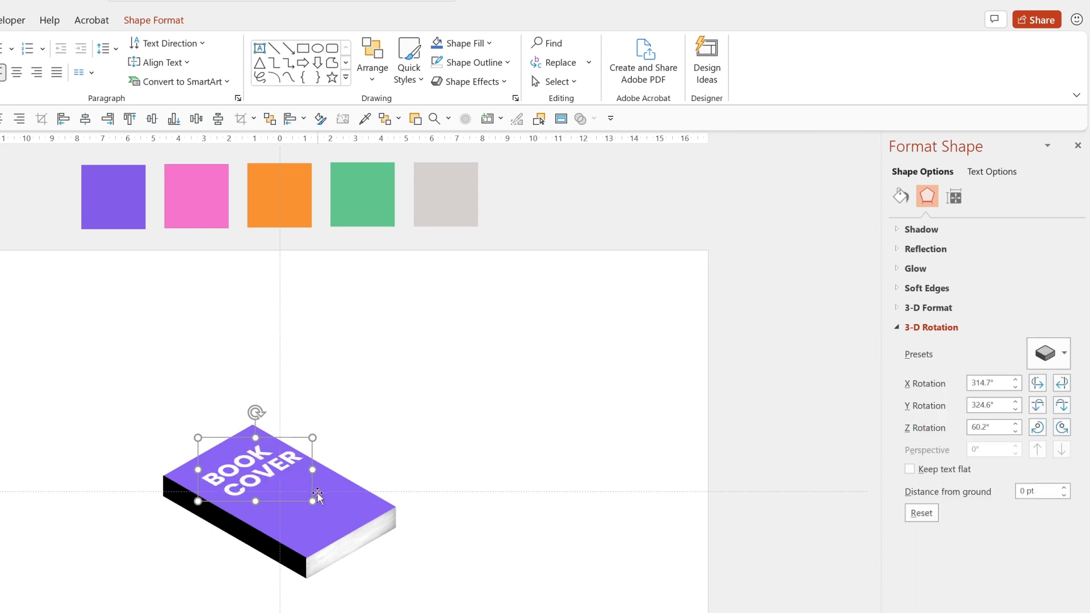
{"action": "left_click_drag", "start_coordinate": [302, 455], "coordinate": [298, 449]}
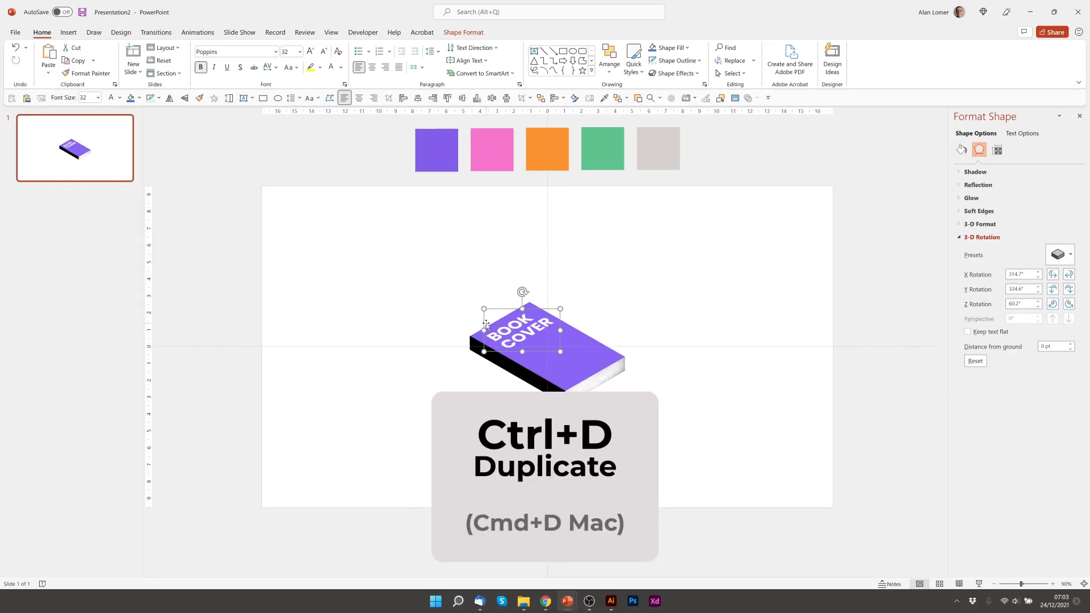
- Duplicate the BOOK COVER text box, make the copy black and shift it down-right
{"action": "key", "text": "ctrl+d"}
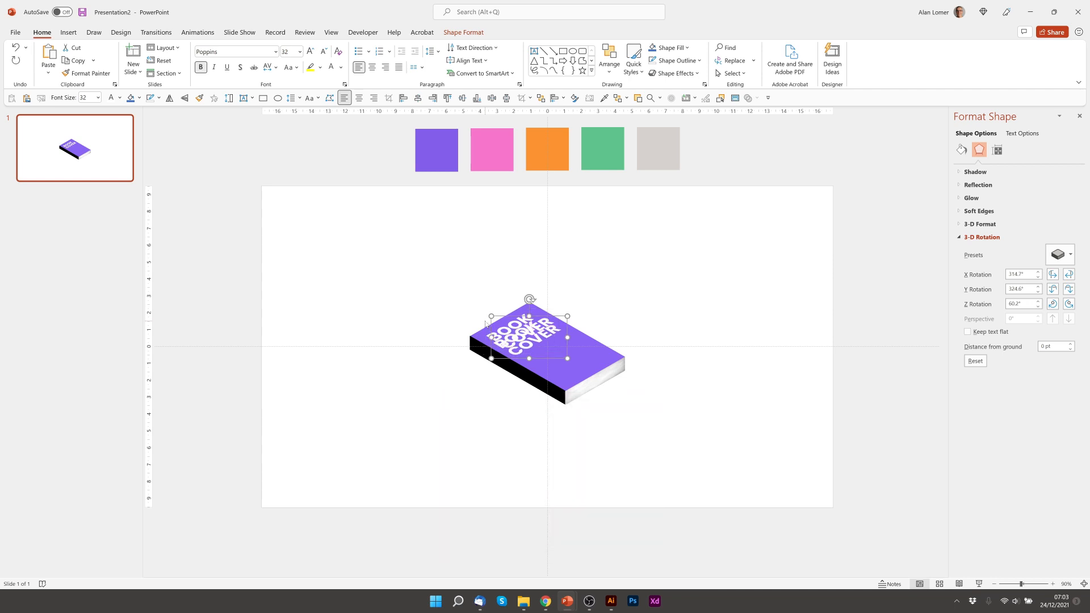
{"action": "left_click", "coordinate": [340, 67]}
{"action": "left_click", "coordinate": [341, 85]}
{"action": "left_click", "coordinate": [518, 349]}
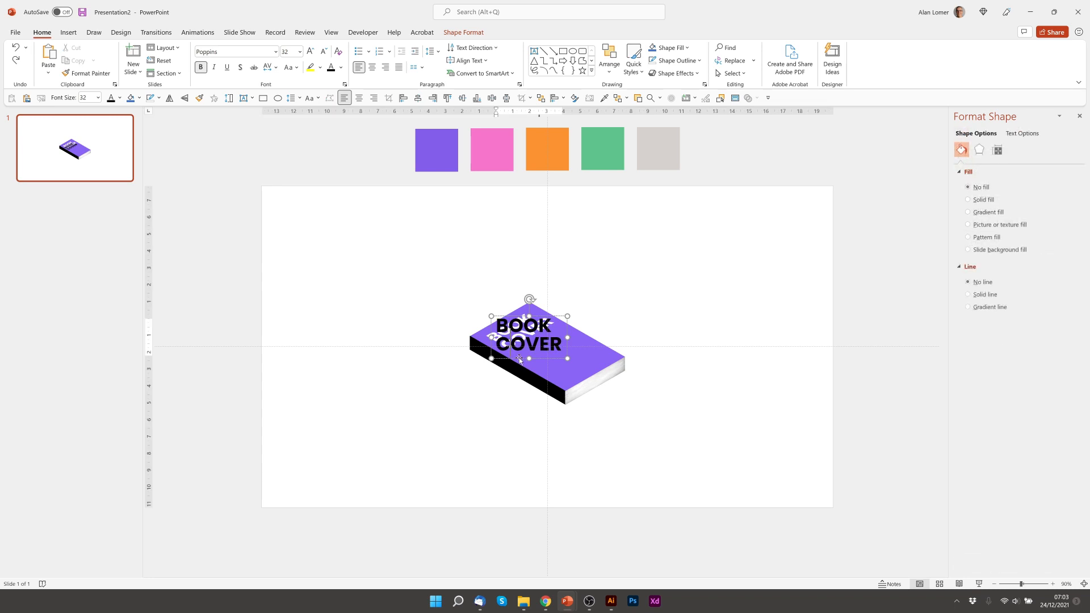
{"action": "left_click_drag", "start_coordinate": [520, 359], "coordinate": [538, 369]}
- Replace the copy's text with POWER on one line and POINT below
{"action": "left_click", "coordinate": [526, 321]}
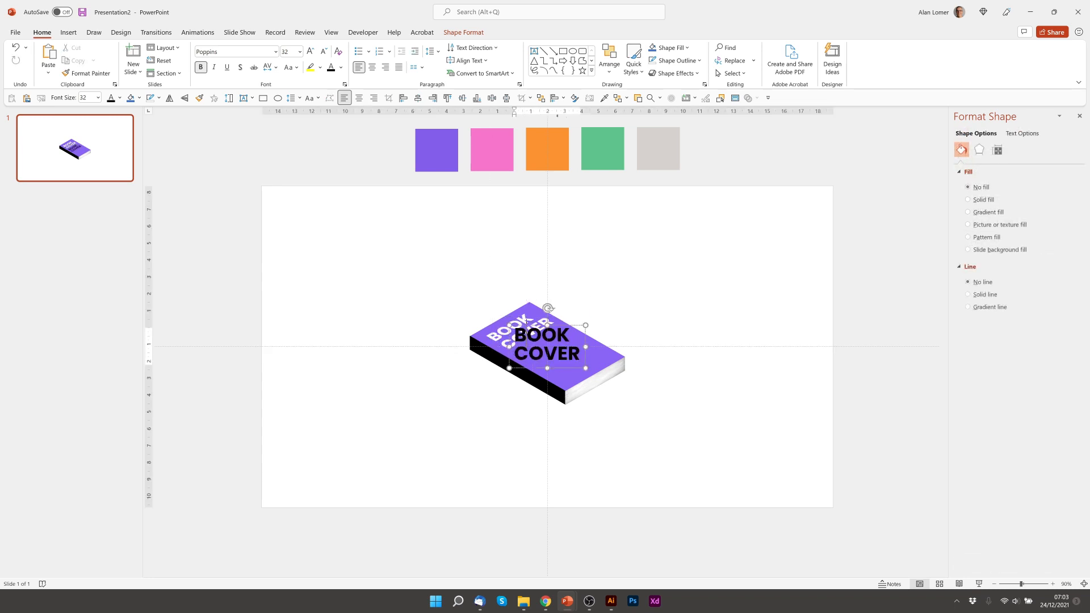
{"action": "key", "text": "ctrl+a"}
{"action": "type", "text": "POWER"}
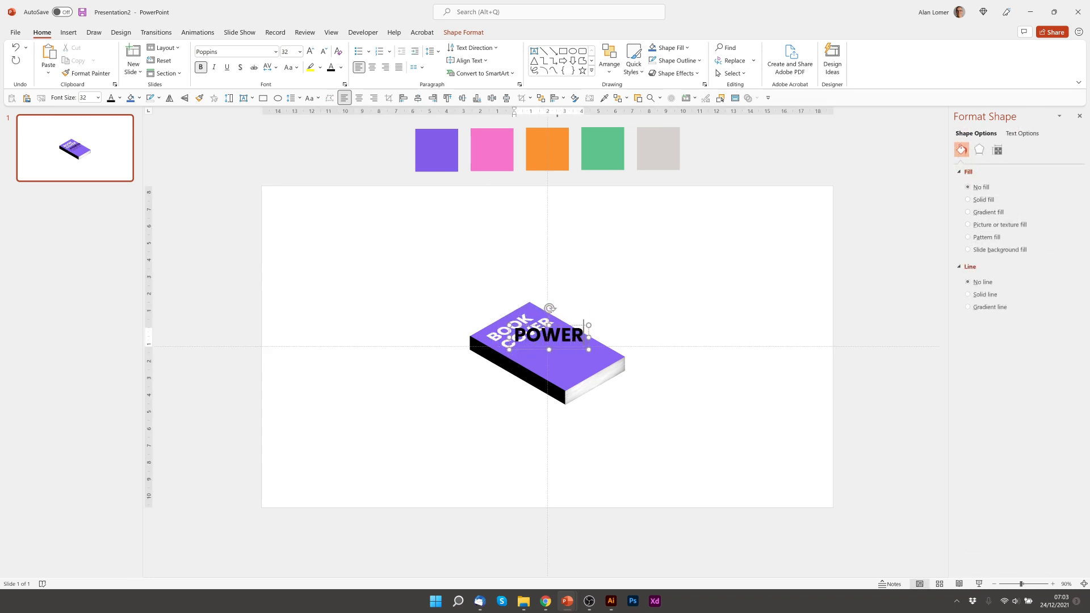
{"action": "key", "text": "Return"}
{"action": "type", "text": "POINT"}
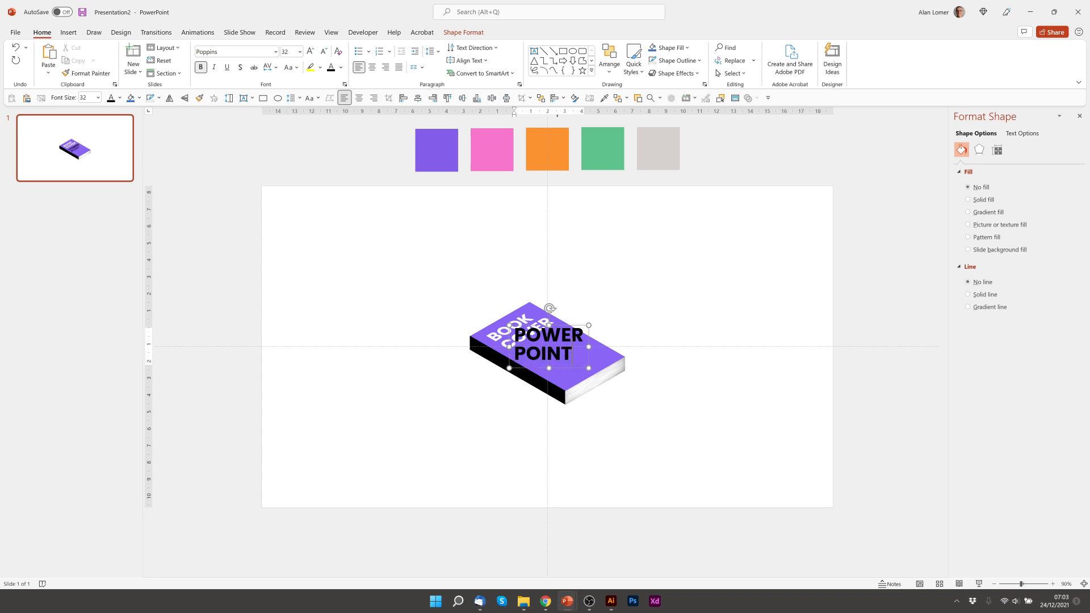
{"action": "left_click", "coordinate": [417, 386]}
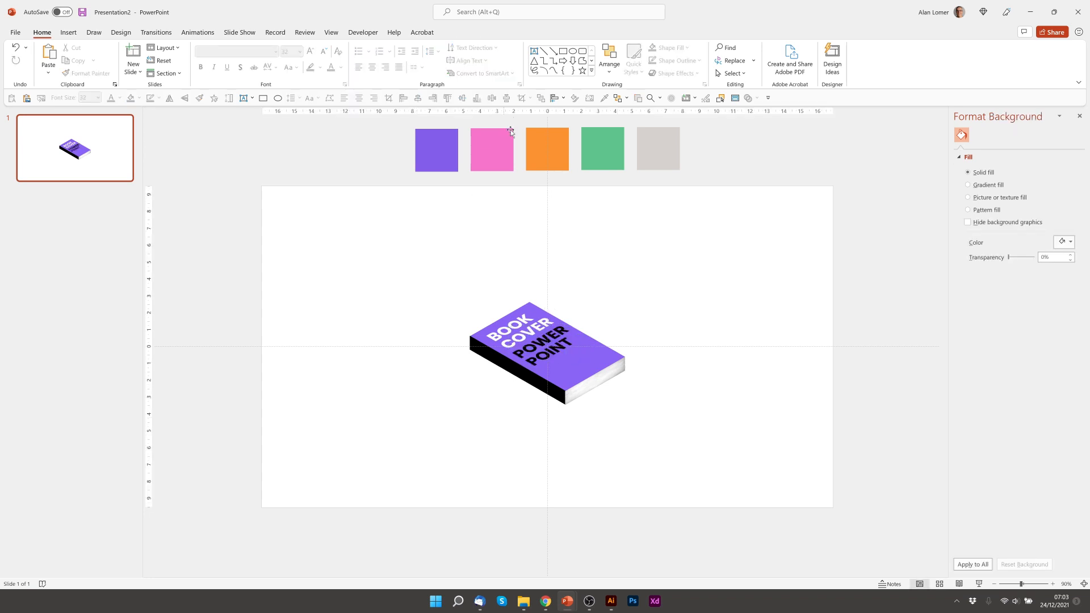
- Add a text box with the uppercase author byline and widen it to fit on one line
{"action": "left_click", "coordinate": [534, 52]}
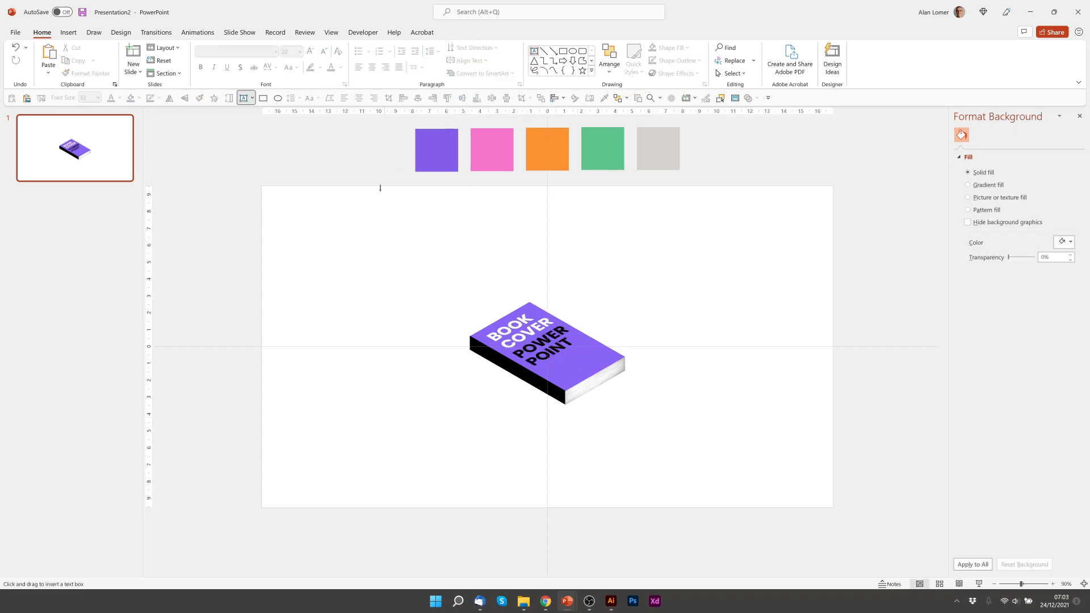
{"action": "left_click_drag", "start_coordinate": [326, 250], "coordinate": [397, 281]}
{"action": "type", "text": "BY "}
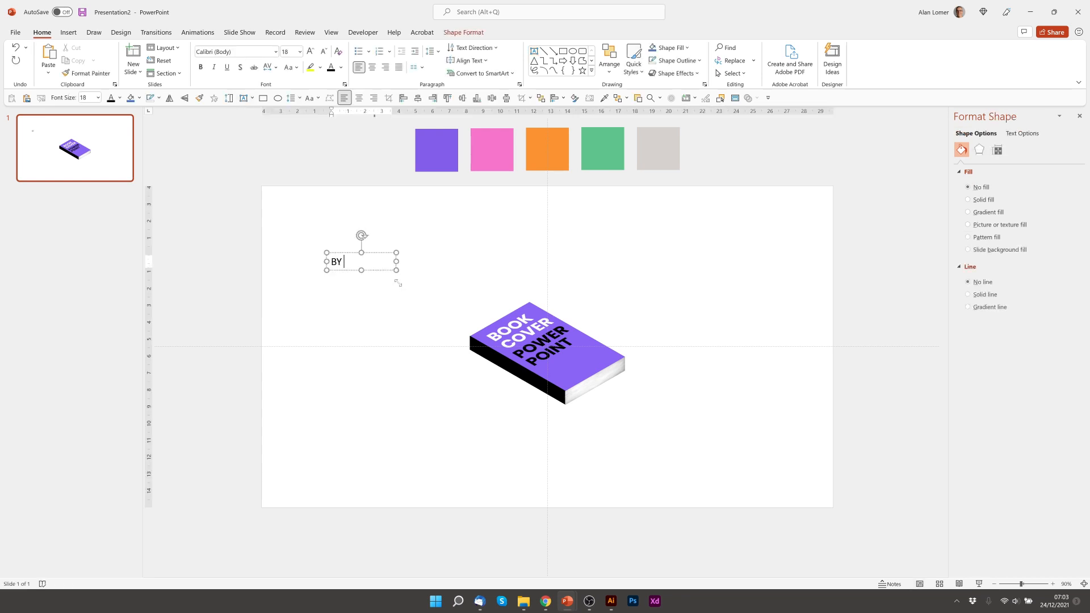
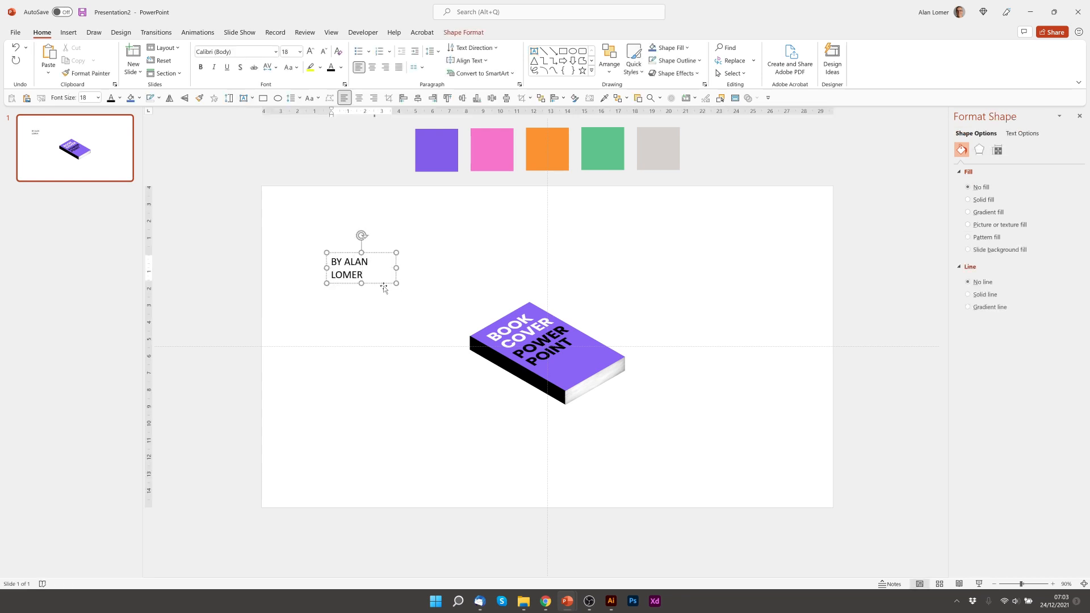
{"action": "left_click_drag", "start_coordinate": [397, 268], "coordinate": [513, 356]}
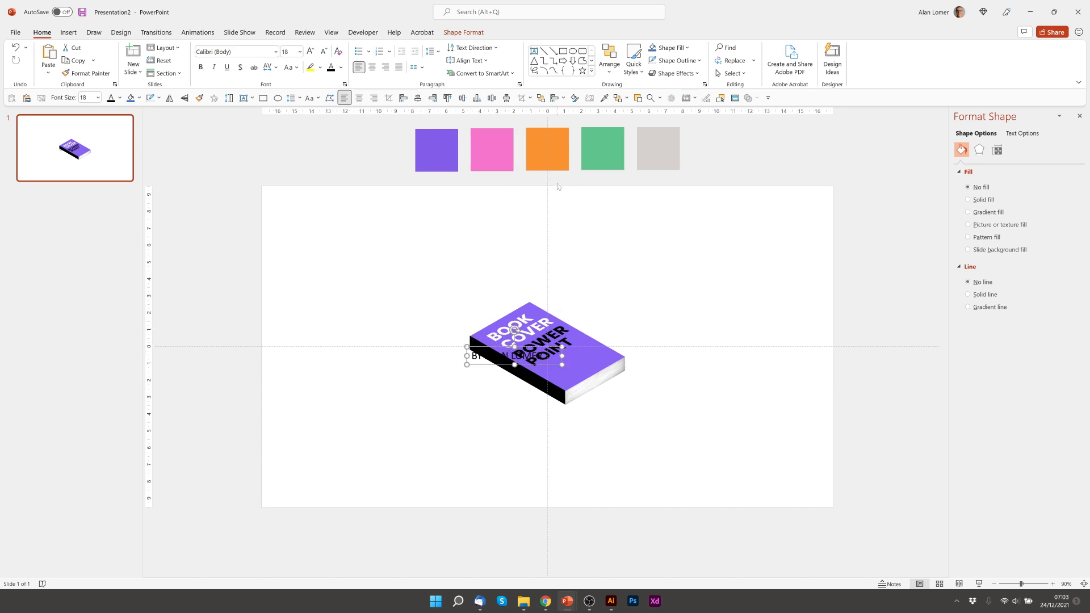
- Colour the byline with the grey swatch and set it to Poppins, size 12
{"action": "left_click", "coordinate": [341, 67]}
{"action": "left_click", "coordinate": [351, 223]}
{"action": "left_click", "coordinate": [667, 148]}
{"action": "left_click_drag", "start_coordinate": [494, 364], "coordinate": [497, 367]}
{"action": "left_click", "coordinate": [234, 52]}
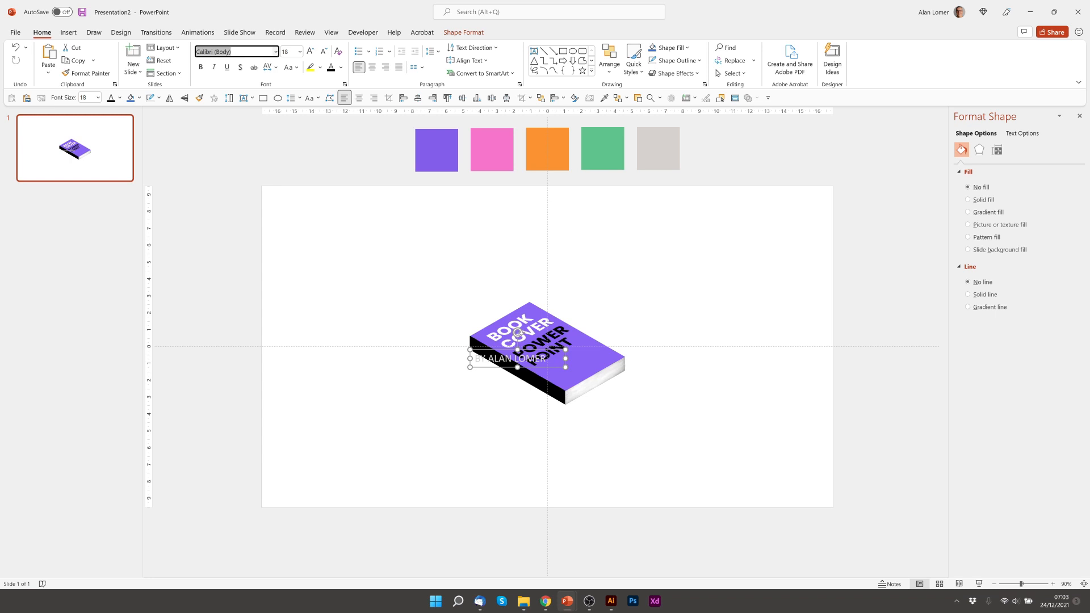
{"action": "type", "text": "Poppins"}
{"action": "key", "text": "Return"}
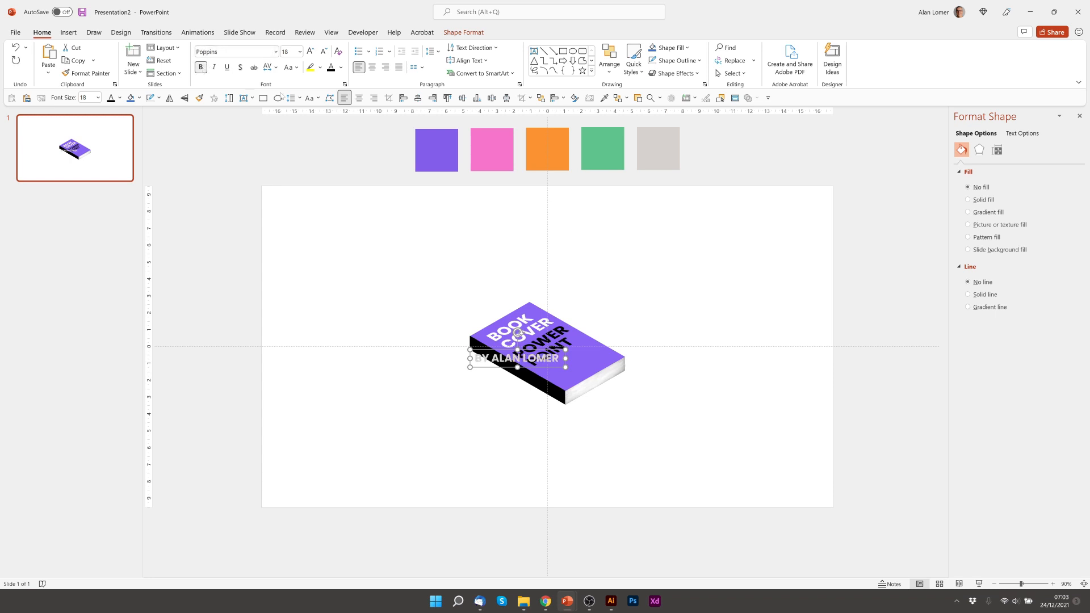
{"action": "left_click", "coordinate": [288, 52]}
{"action": "type", "text": "12"}
{"action": "key", "text": "Return"}
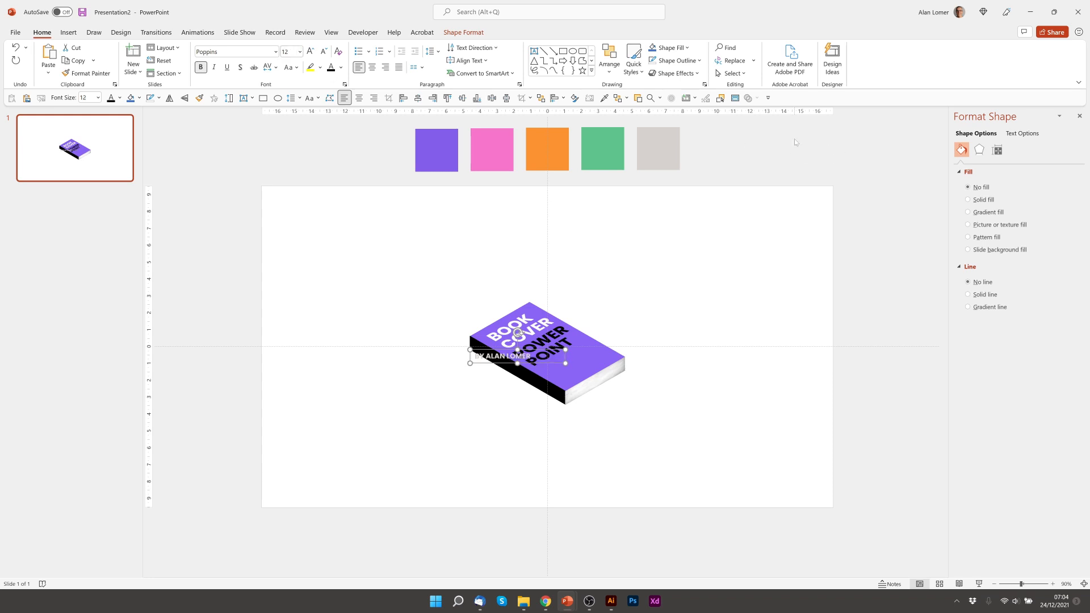
- Apply the Isometric 3-D rotation preset and move the byline onto the book's black spine
{"action": "left_click", "coordinate": [979, 149]}
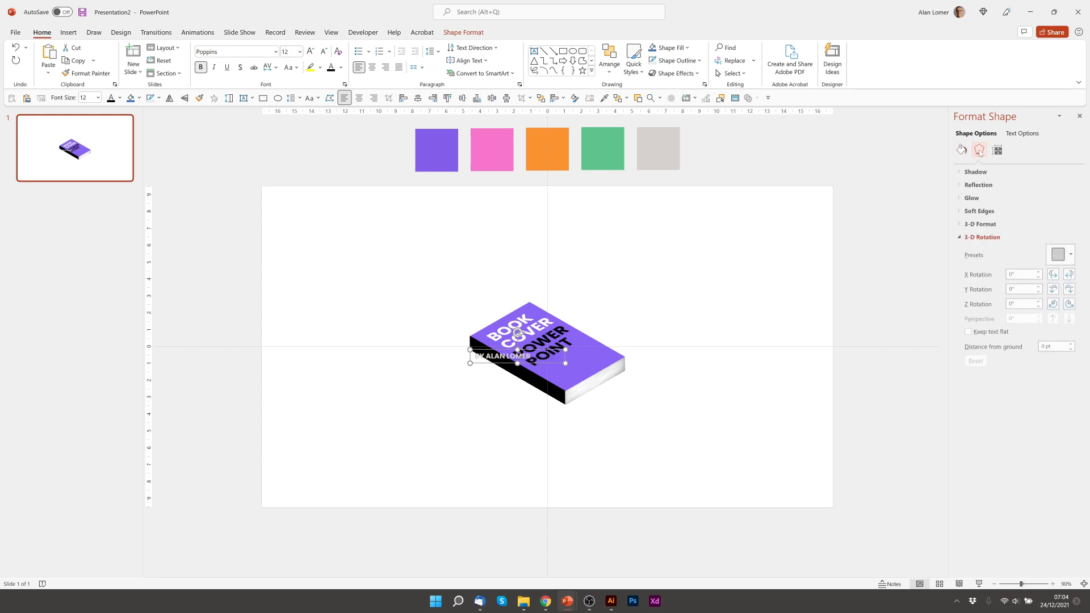
{"action": "left_click", "coordinate": [1062, 255]}
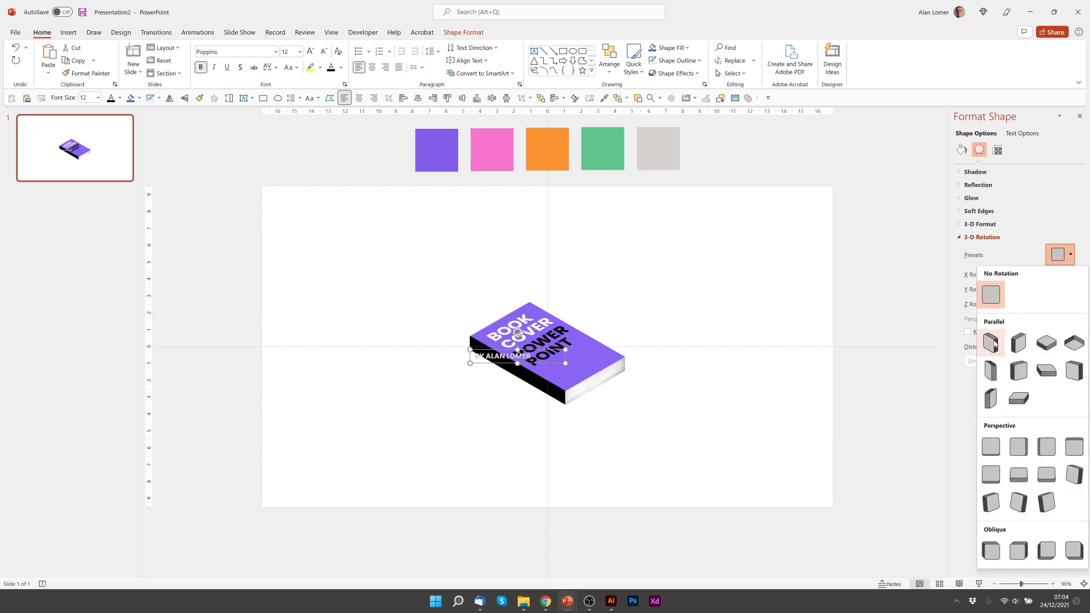
{"action": "left_click", "coordinate": [991, 343]}
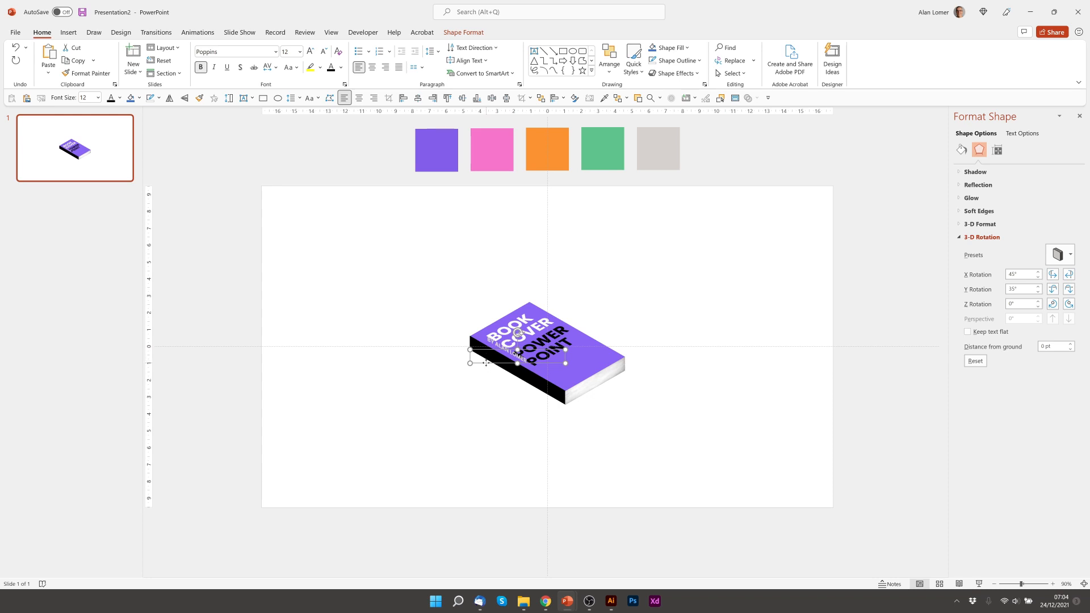
{"action": "left_click", "coordinate": [480, 365]}
{"action": "left_click_drag", "start_coordinate": [479, 365], "coordinate": [478, 373]}
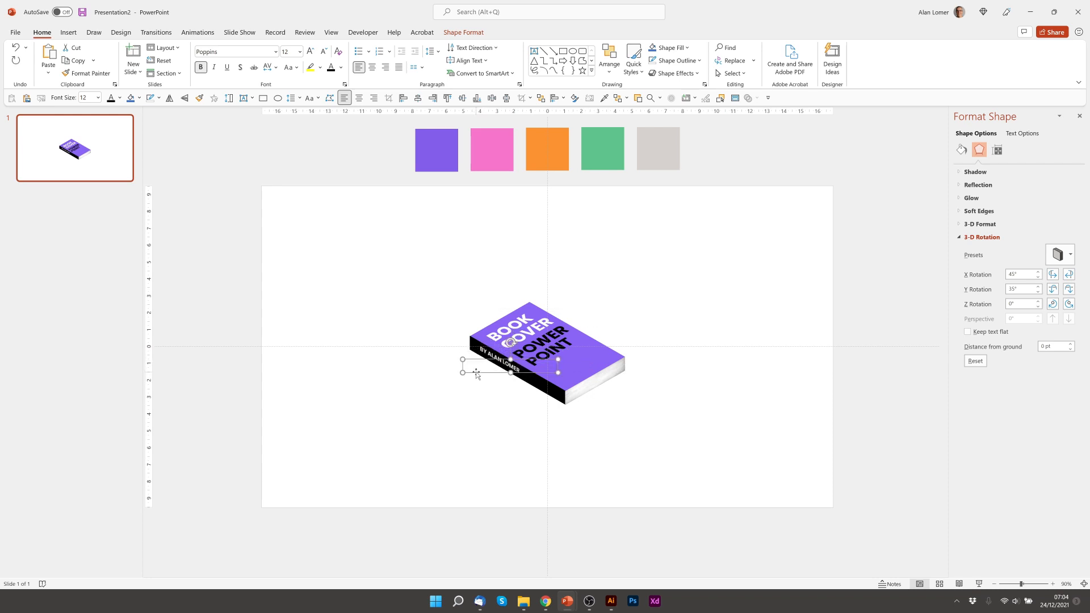
{"action": "left_click", "coordinate": [462, 392]}
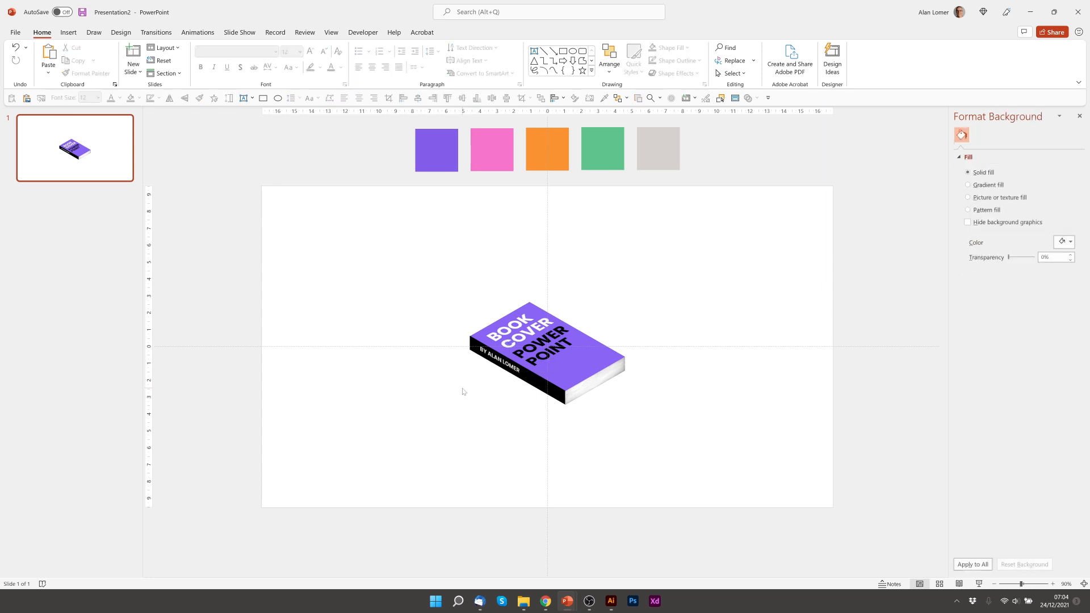
- Group the book's cover, edges and text into one object, undoing an accidental move
{"action": "left_click_drag", "start_coordinate": [412, 451], "coordinate": [674, 261]}
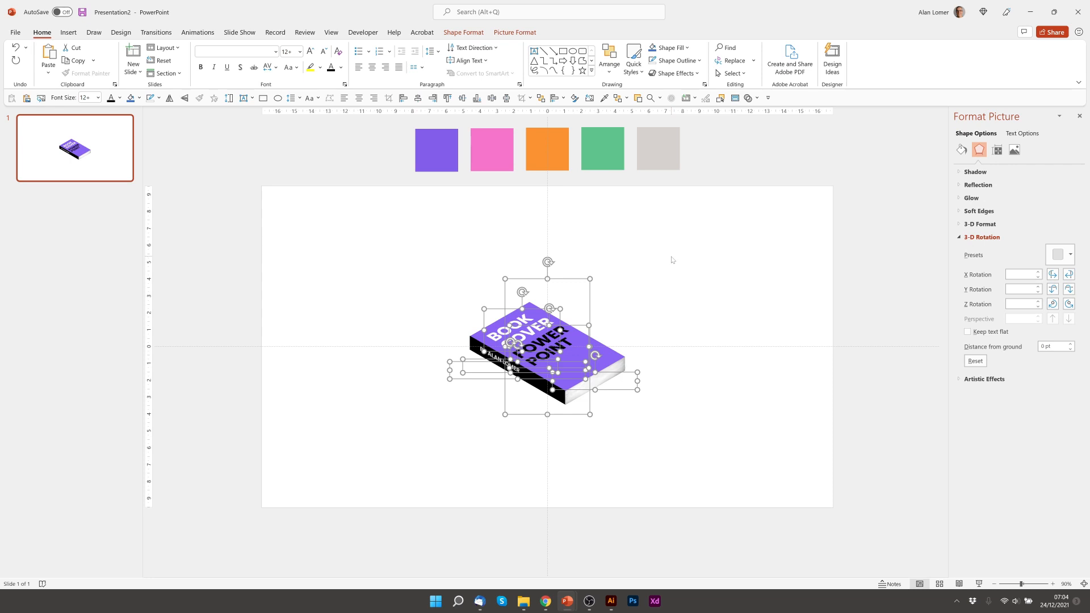
{"action": "key", "text": "ctrl+g"}
{"action": "left_click_drag", "start_coordinate": [594, 365], "coordinate": [576, 328]}
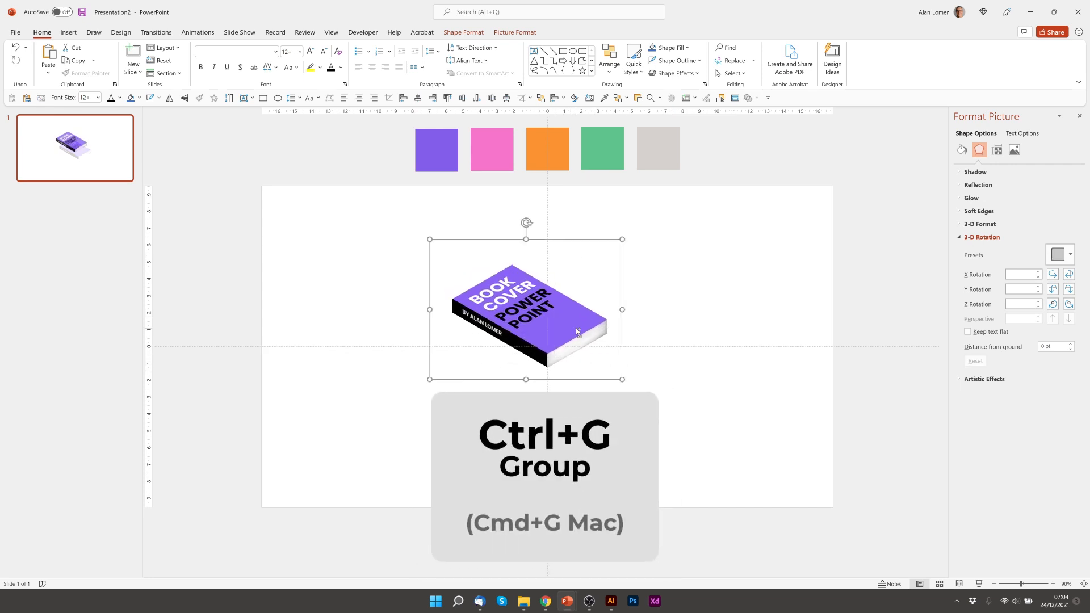
{"action": "key", "text": "ctrl+z"}
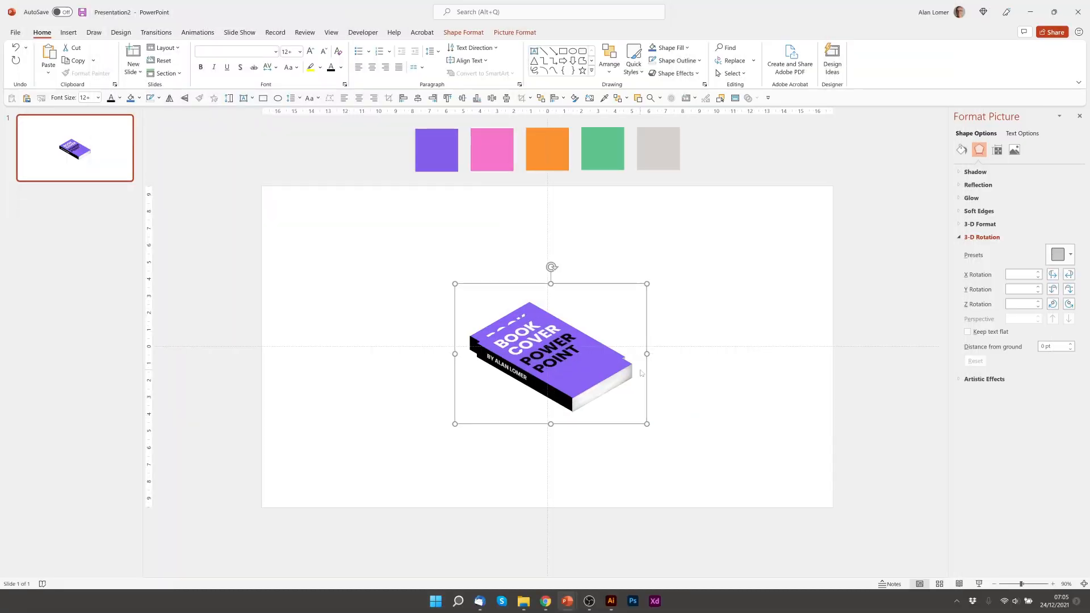
- Duplicate the grouped book into four copies stepping diagonally from upper left to lower right
{"action": "left_click_drag", "start_coordinate": [642, 374], "coordinate": [520, 292]}
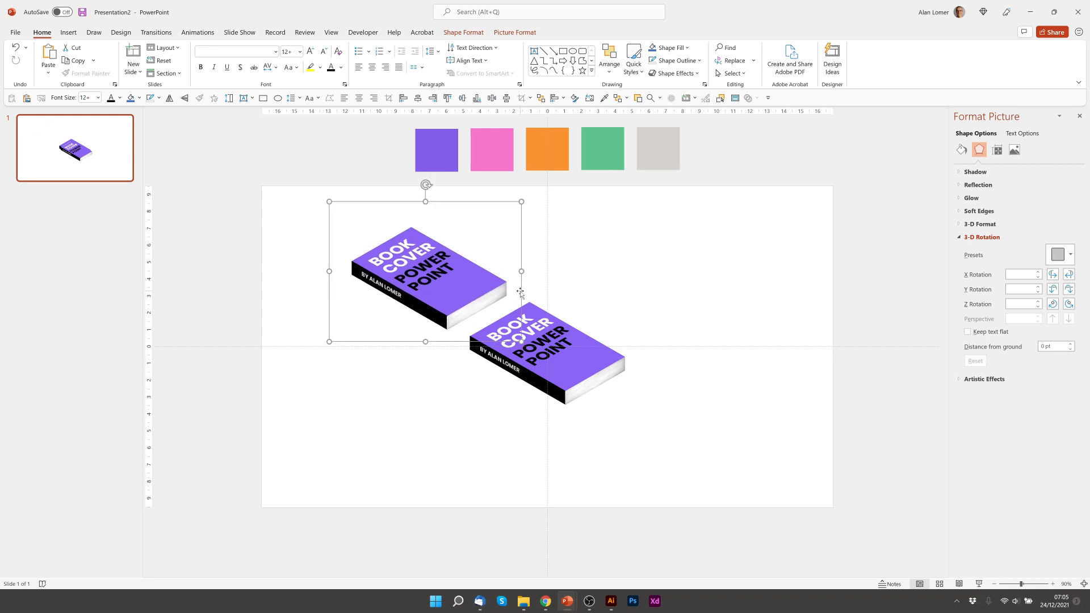
{"action": "key", "text": "ctrl+d"}
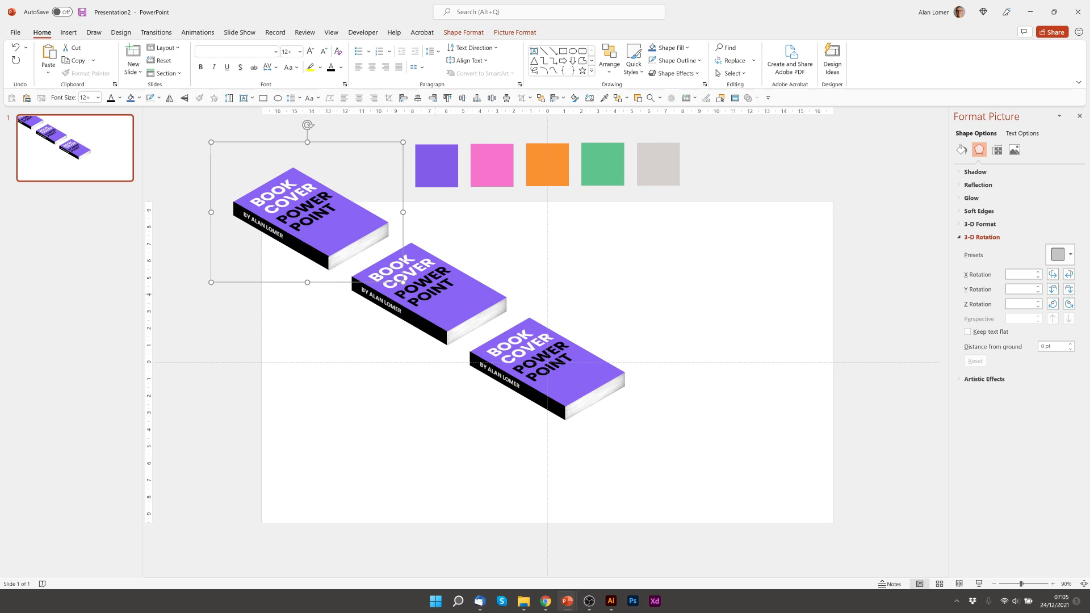
{"action": "scroll", "coordinate": [402, 280], "scroll_direction": "down", "scroll_amount": 1}
{"action": "left_click", "coordinate": [648, 341]}
{"action": "left_click_drag", "start_coordinate": [648, 341], "coordinate": [768, 409]}
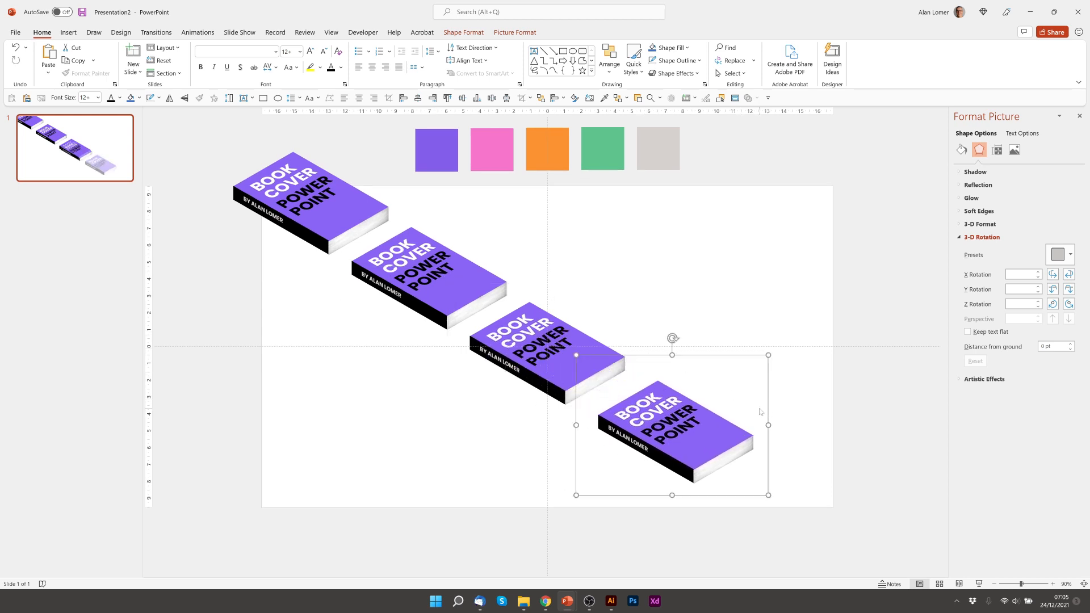
{"action": "left_click", "coordinate": [477, 417]}
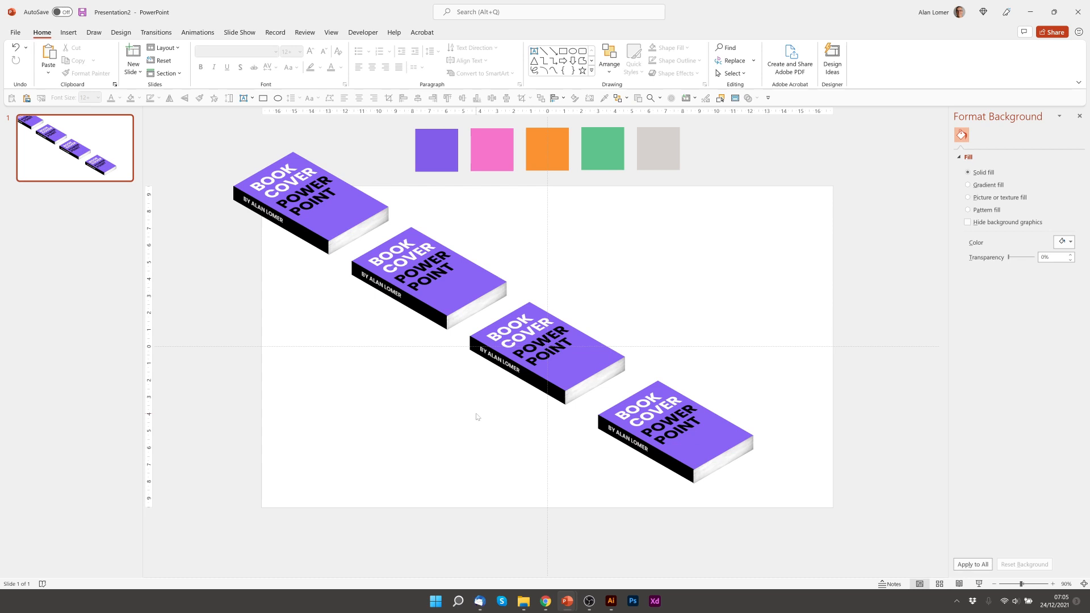
{"action": "left_click", "coordinate": [483, 277]}
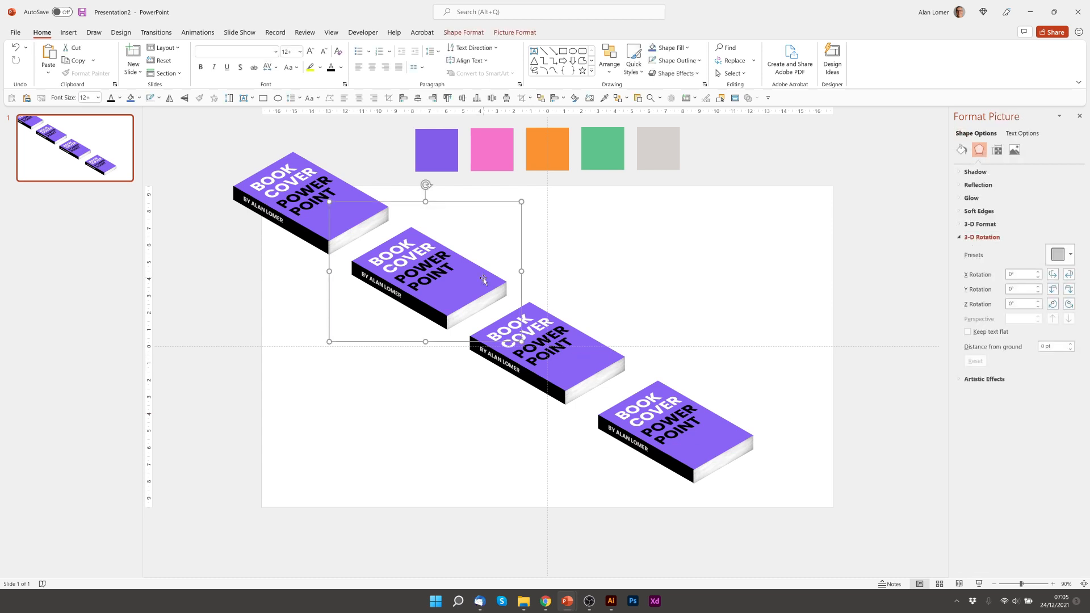
{"action": "left_click", "coordinate": [483, 278]}
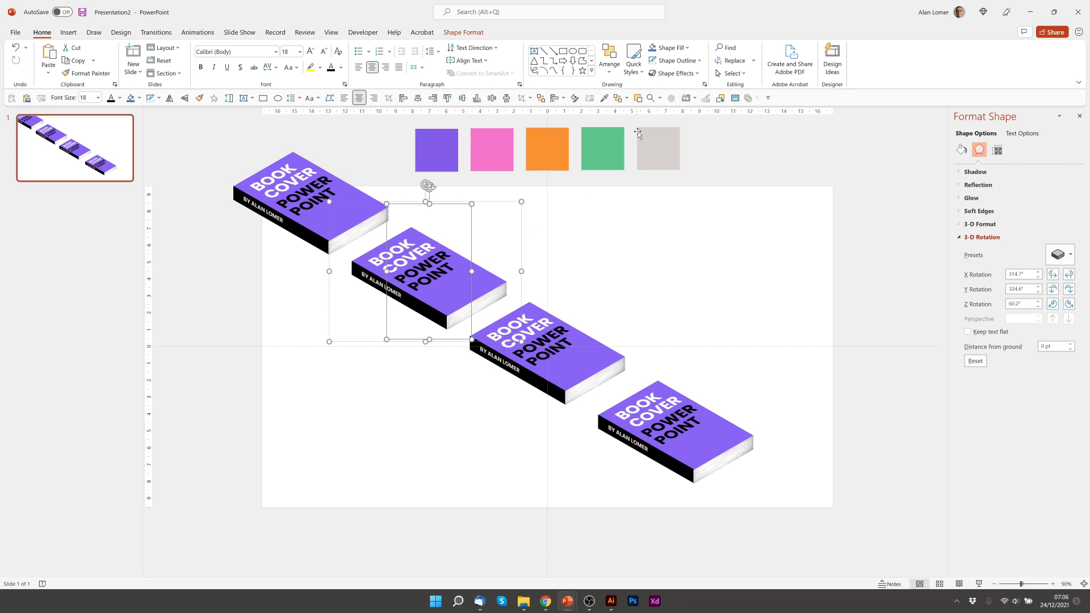
- Fill the second and third book covers with the green and orange swatch colours
{"action": "left_click", "coordinate": [671, 49]}
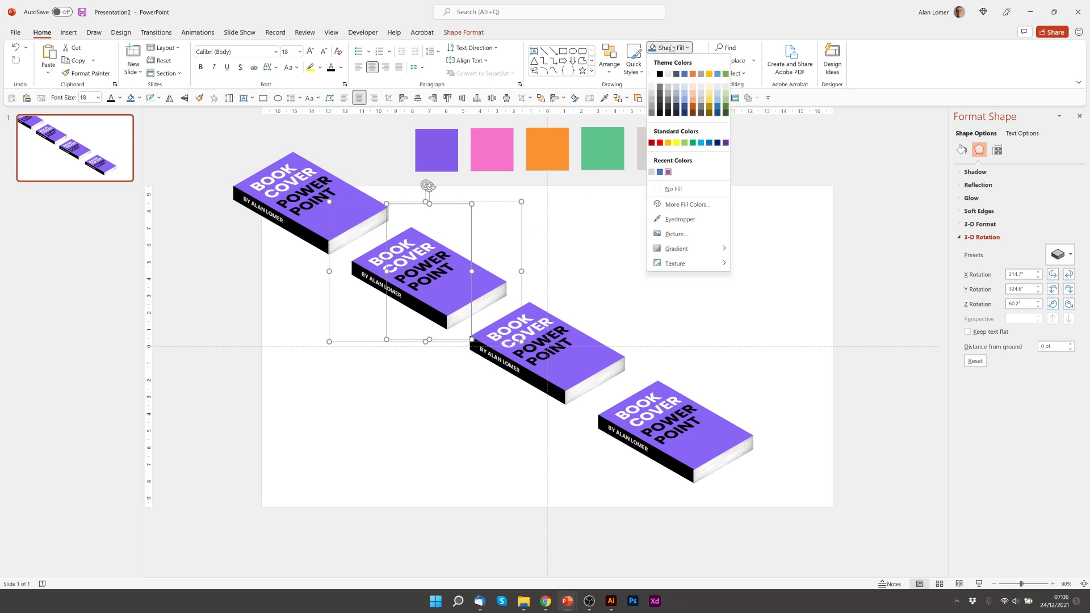
{"action": "left_click", "coordinate": [680, 219]}
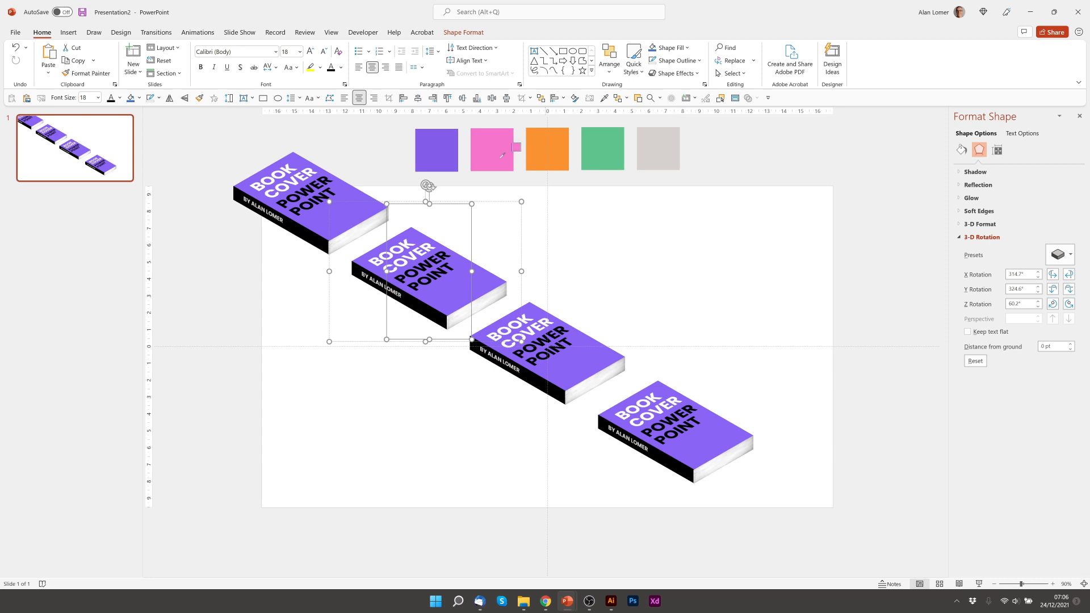
{"action": "left_click", "coordinate": [599, 155]}
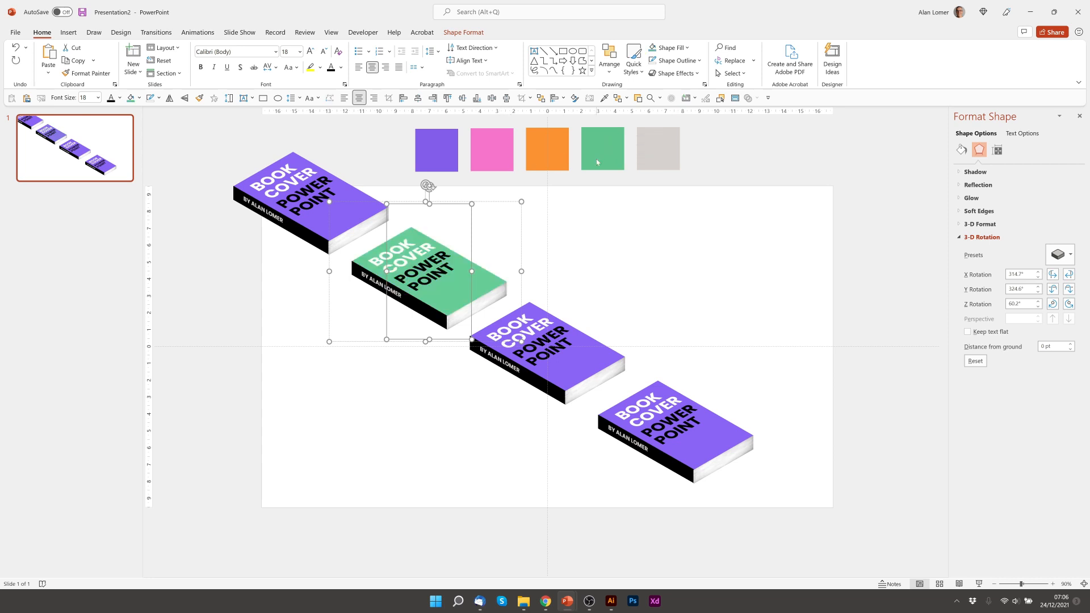
{"action": "key", "text": "Tab"}
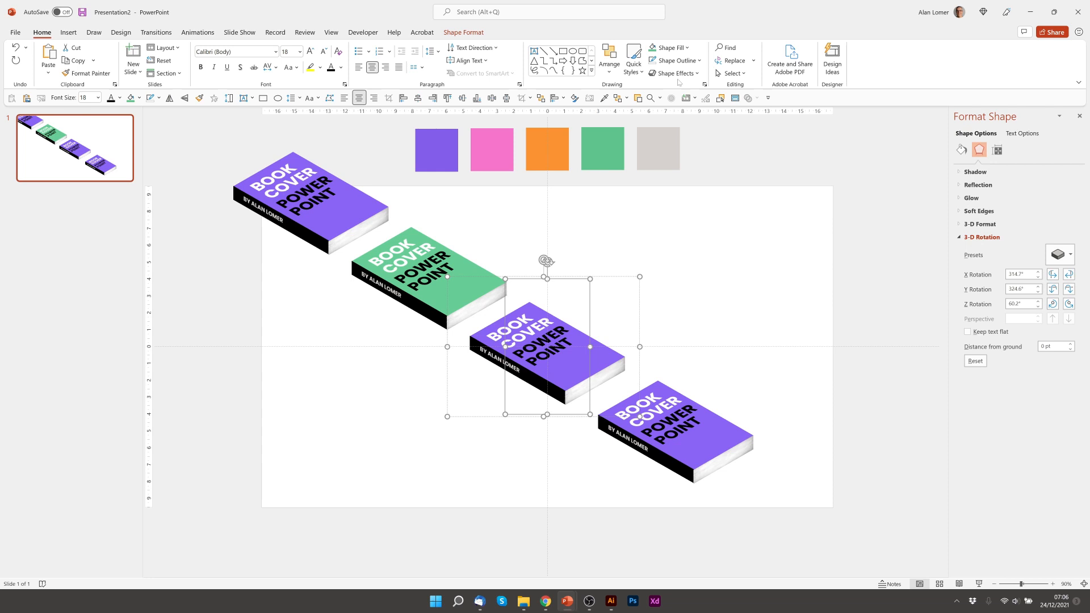
{"action": "left_click", "coordinate": [672, 48]}
{"action": "left_click", "coordinate": [676, 218]}
{"action": "left_click", "coordinate": [559, 148]}
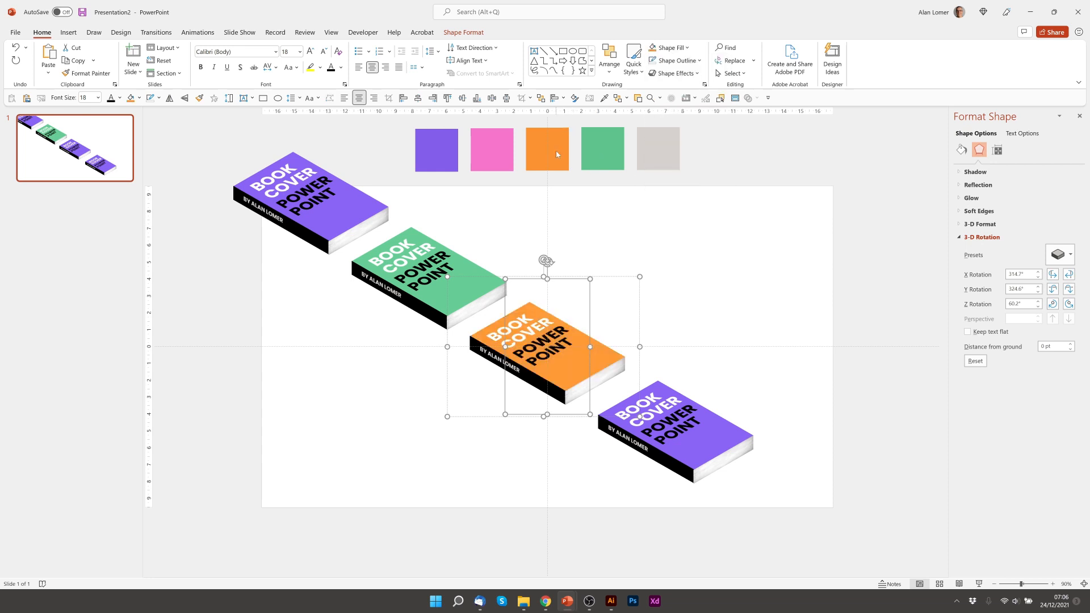
{"action": "left_click", "coordinate": [363, 432]}
- Fill the fourth book cover with the pink swatch colour
{"action": "left_click", "coordinate": [697, 407]}
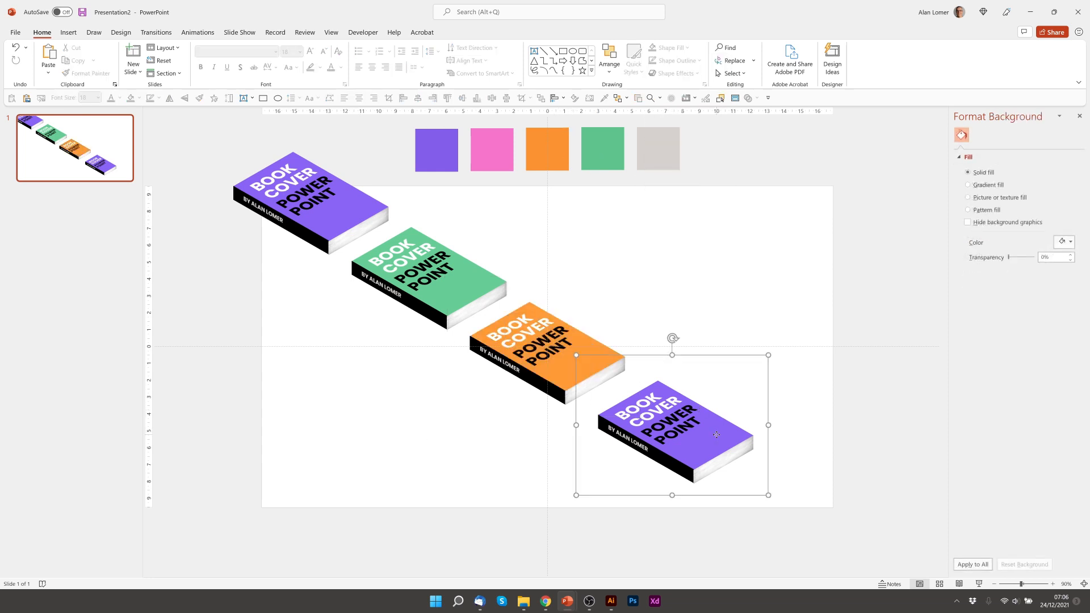
{"action": "left_click", "coordinate": [679, 47]}
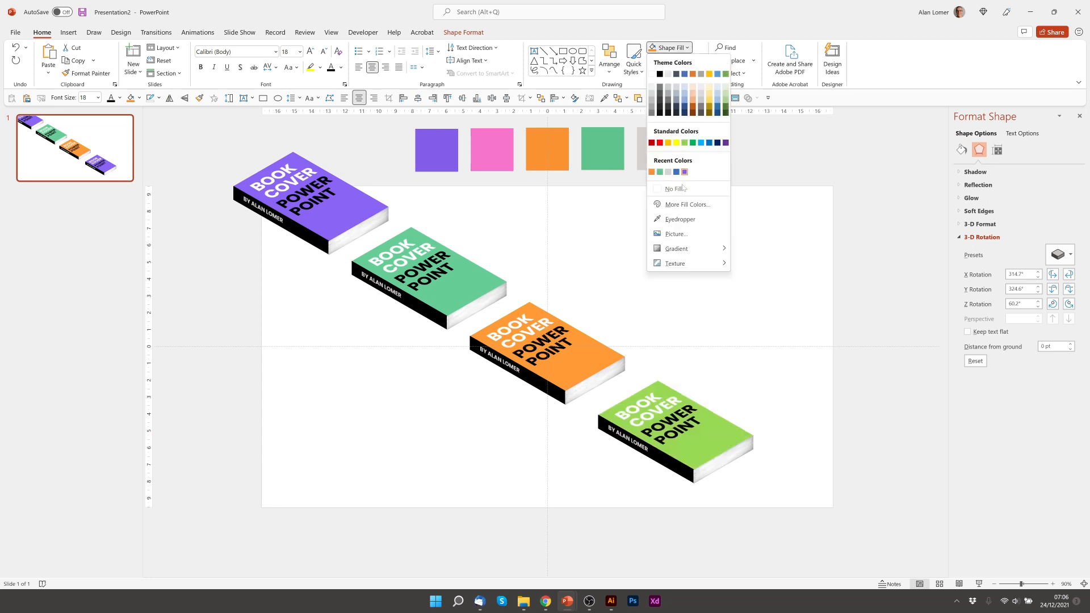
{"action": "left_click", "coordinate": [675, 218]}
{"action": "left_click", "coordinate": [493, 147]}
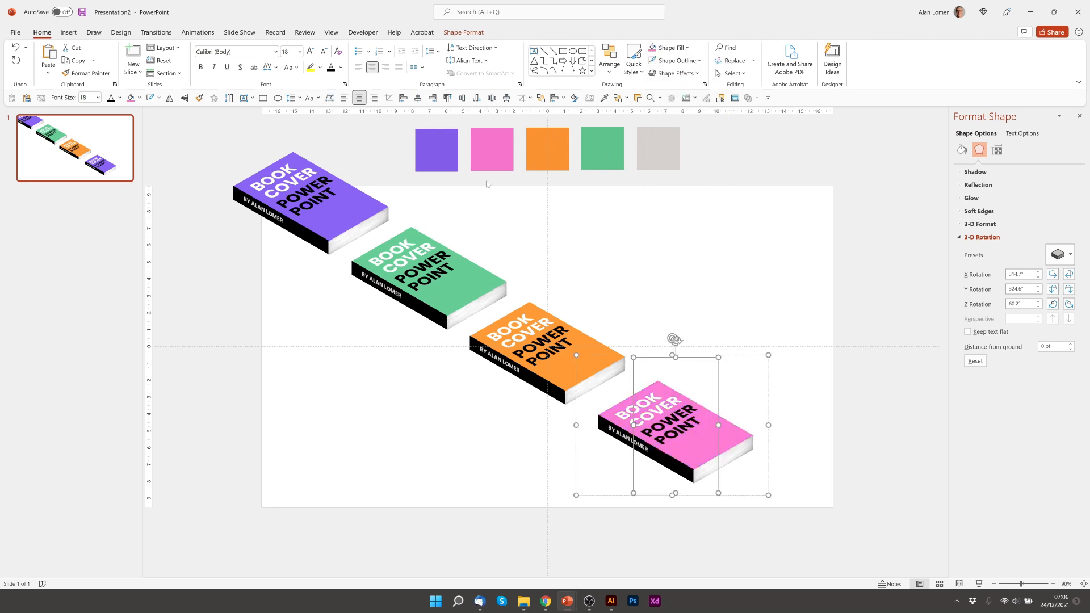
{"action": "left_click", "coordinate": [428, 420]}
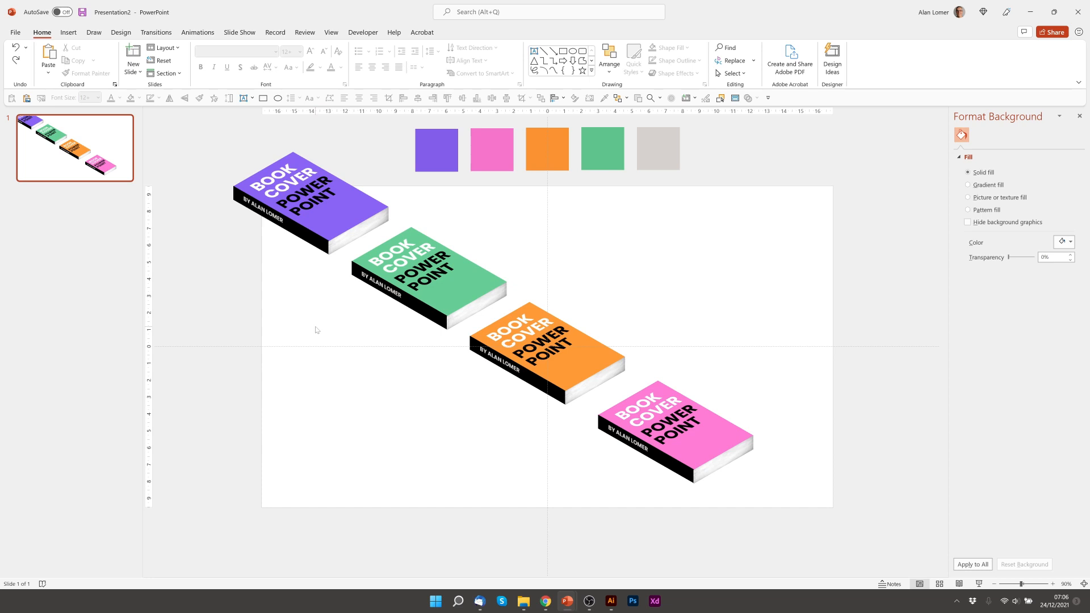
- Duplicate the purple, green and orange books and move the copies down-right
{"action": "left_click", "coordinate": [339, 218]}
{"action": "left_click", "coordinate": [443, 300], "text": "shift"}
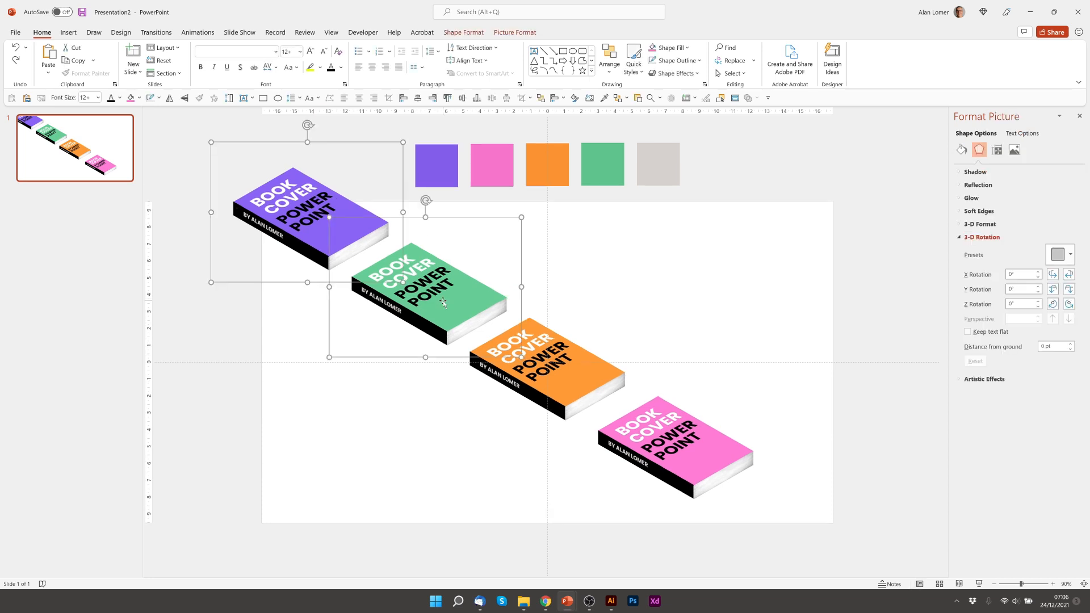
{"action": "left_click", "coordinate": [574, 380], "text": "shift"}
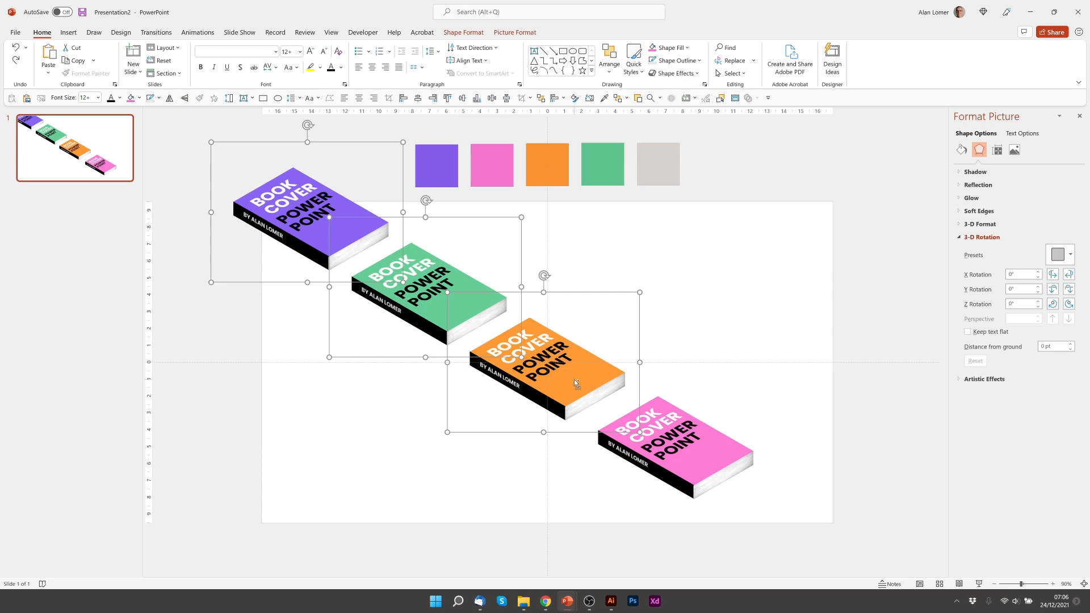
{"action": "key", "text": "ctrl+d"}
{"action": "left_click_drag", "start_coordinate": [528, 263], "coordinate": [618, 416]}
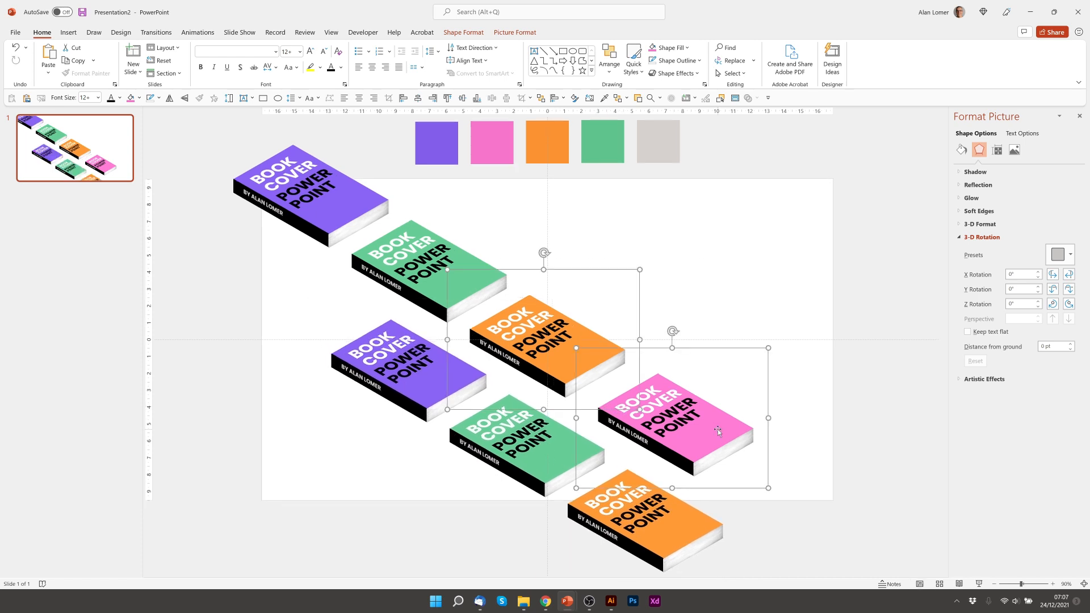
- Place copies of the orange and pink books above the grid, plus a purple copy beside pink
{"action": "key", "text": "ctrl+d"}
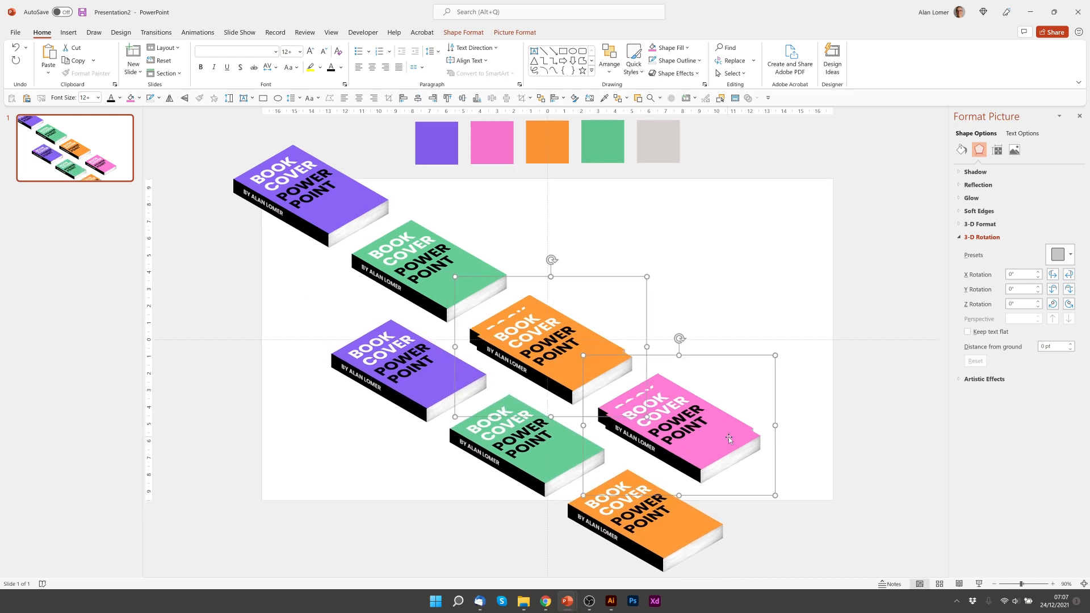
{"action": "left_click_drag", "start_coordinate": [728, 437], "coordinate": [633, 261]}
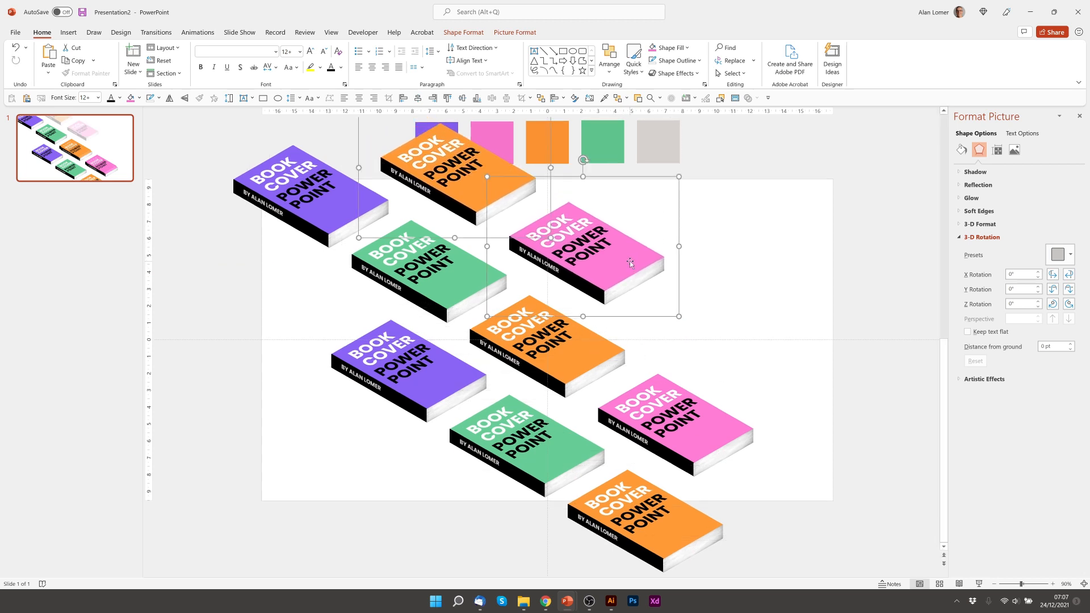
{"action": "left_click", "coordinate": [332, 217]}
{"action": "key", "text": "ctrl+d"}
{"action": "left_click_drag", "start_coordinate": [333, 216], "coordinate": [754, 350]}
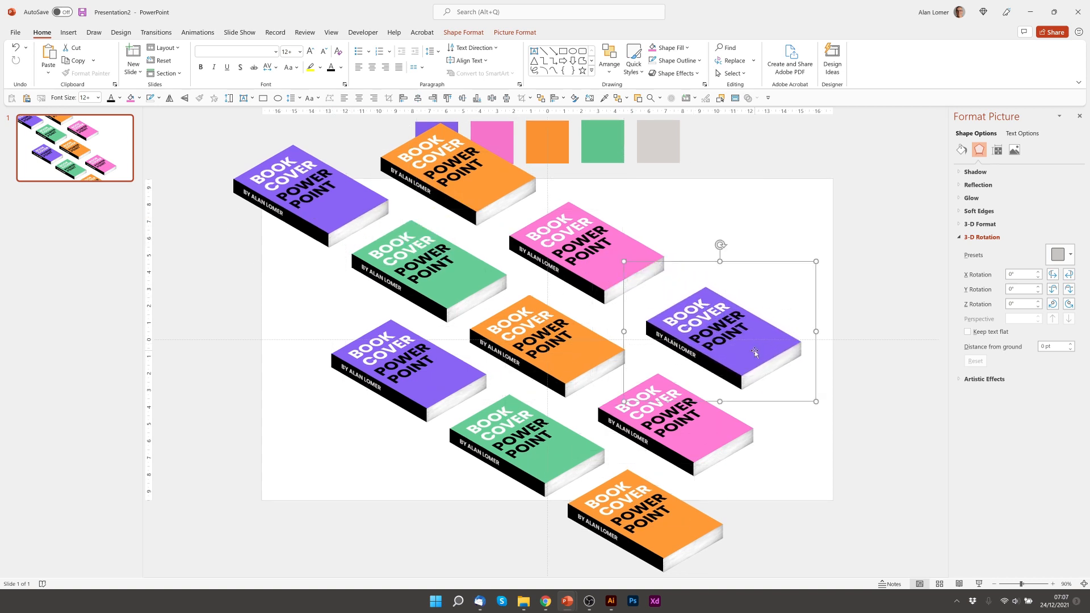
{"action": "left_click", "coordinate": [696, 273]}
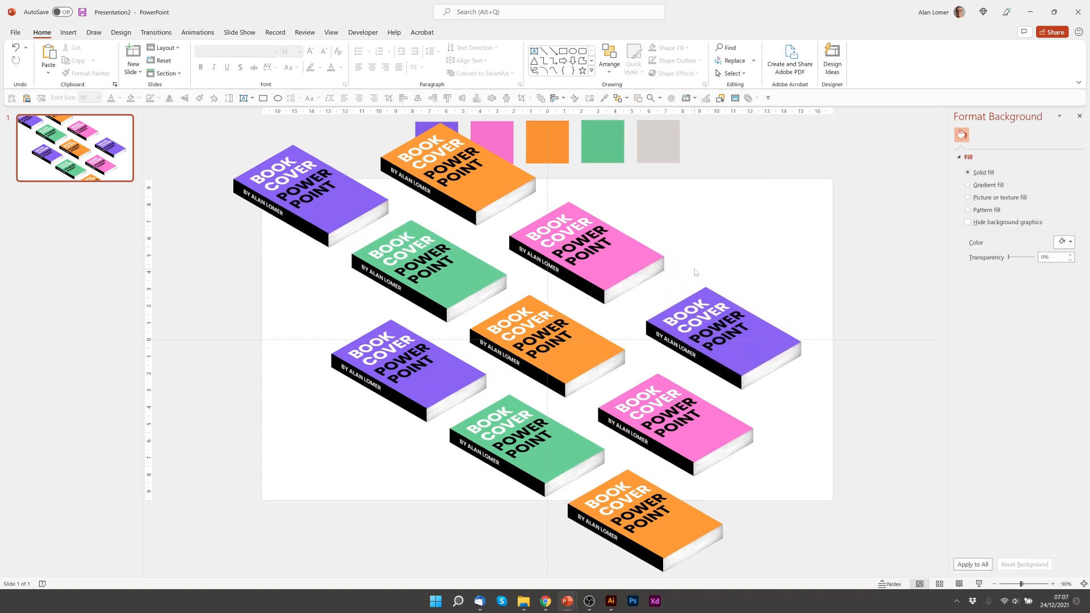
- Set the slide background to the grey swatch colour using the Format Background eyedropper
{"action": "right_click", "coordinate": [300, 283]}
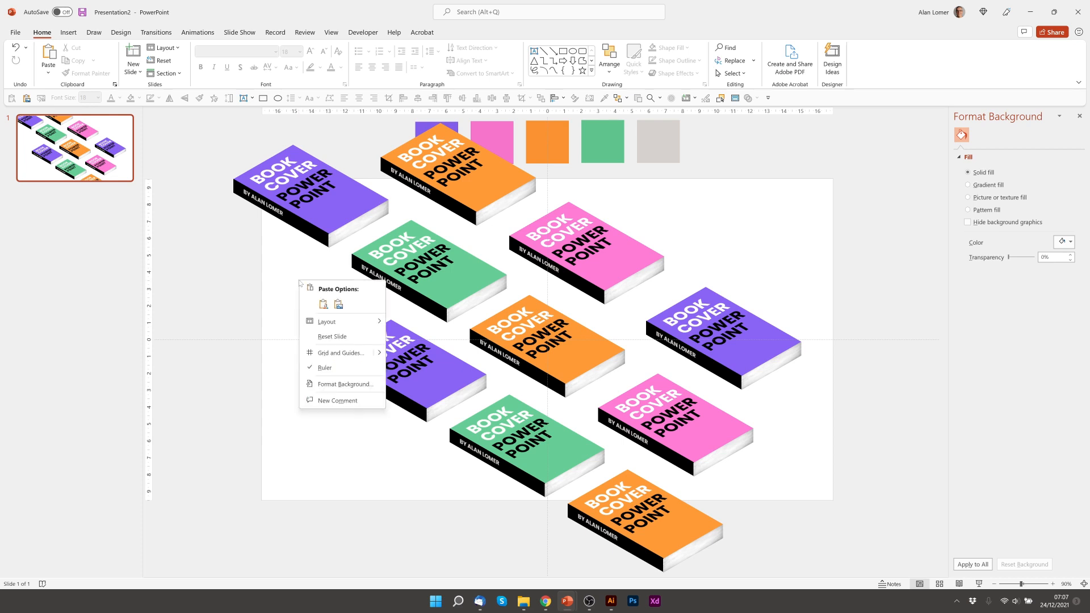
{"action": "left_click", "coordinate": [333, 384]}
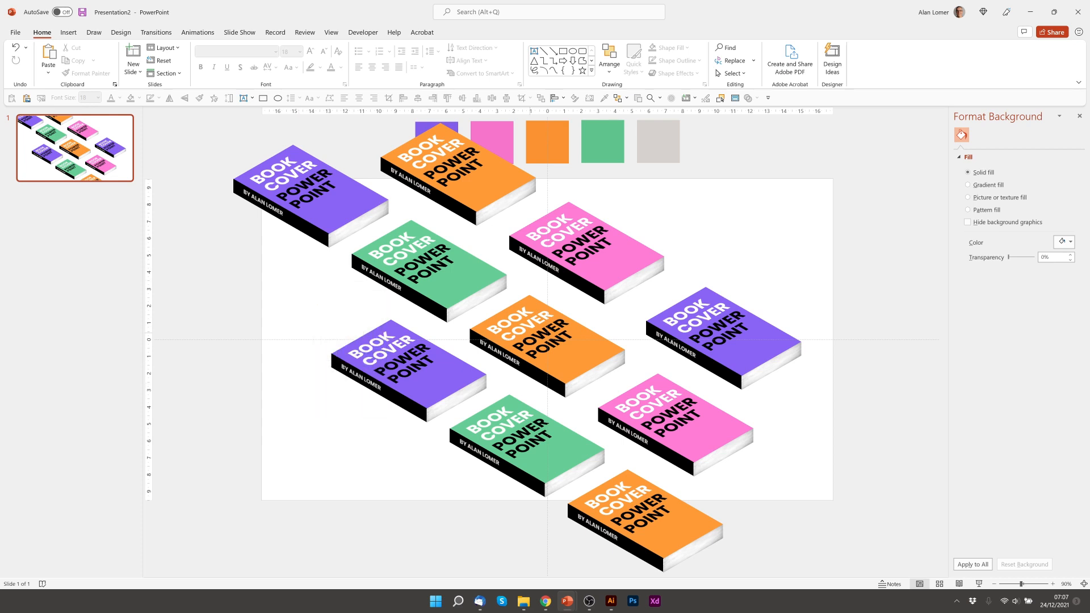
{"action": "left_click", "coordinate": [1064, 241]}
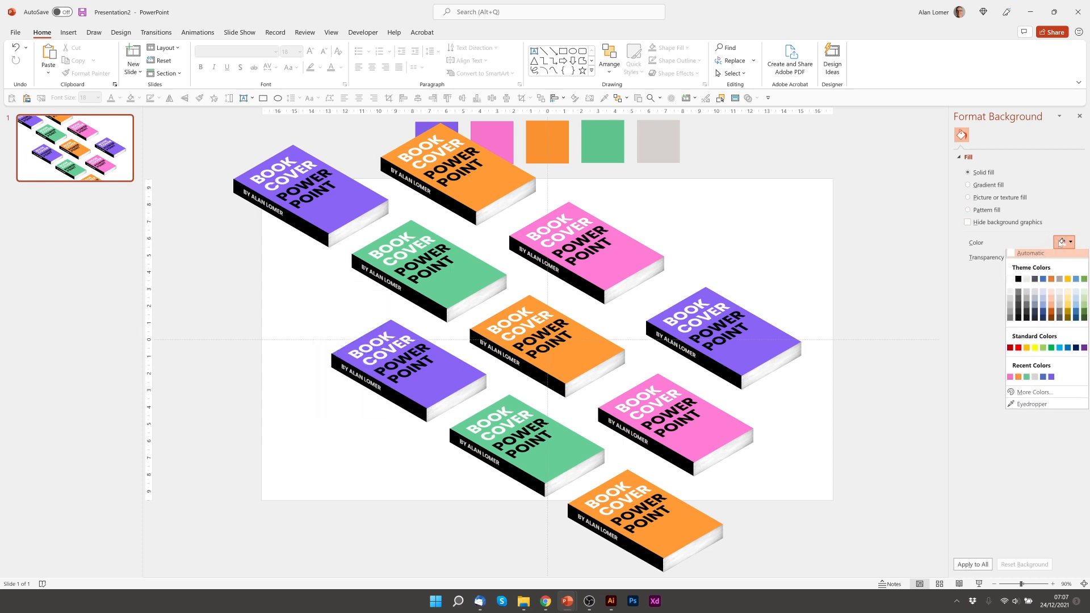
{"action": "left_click", "coordinate": [1028, 405]}
{"action": "left_click", "coordinate": [673, 151]}
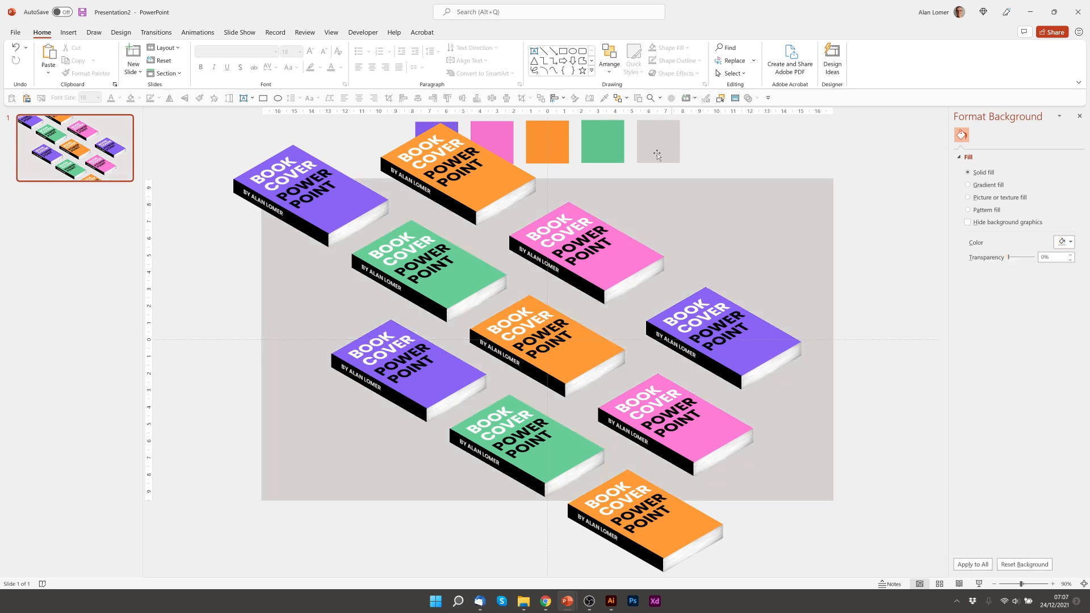
- Delete the colour swatches, preview the slide full screen, and duplicate it as slide 2
{"action": "left_click", "coordinate": [502, 155]}
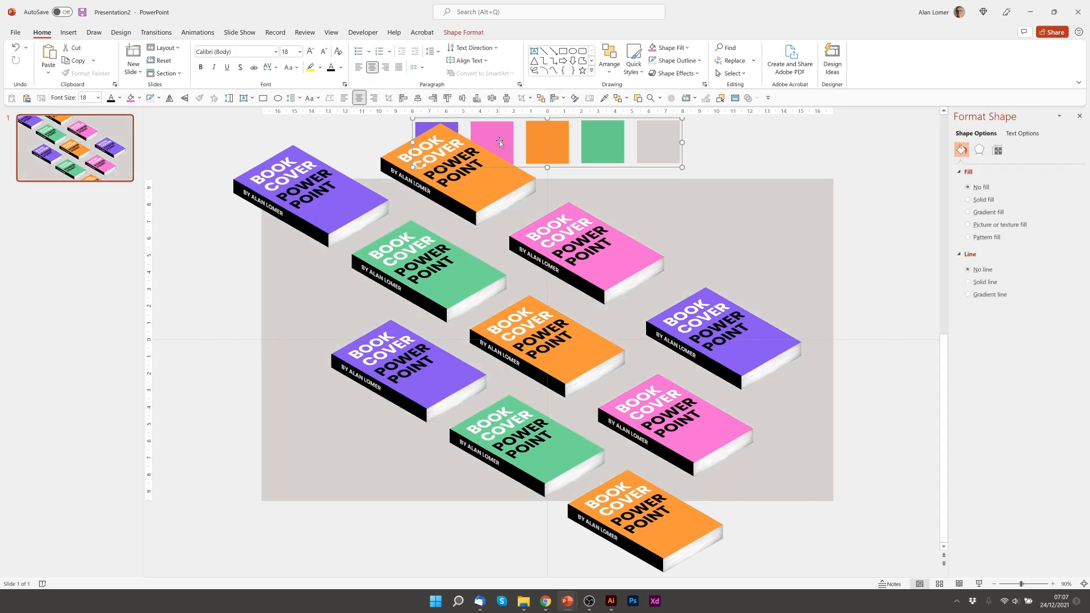
{"action": "key", "text": "Delete"}
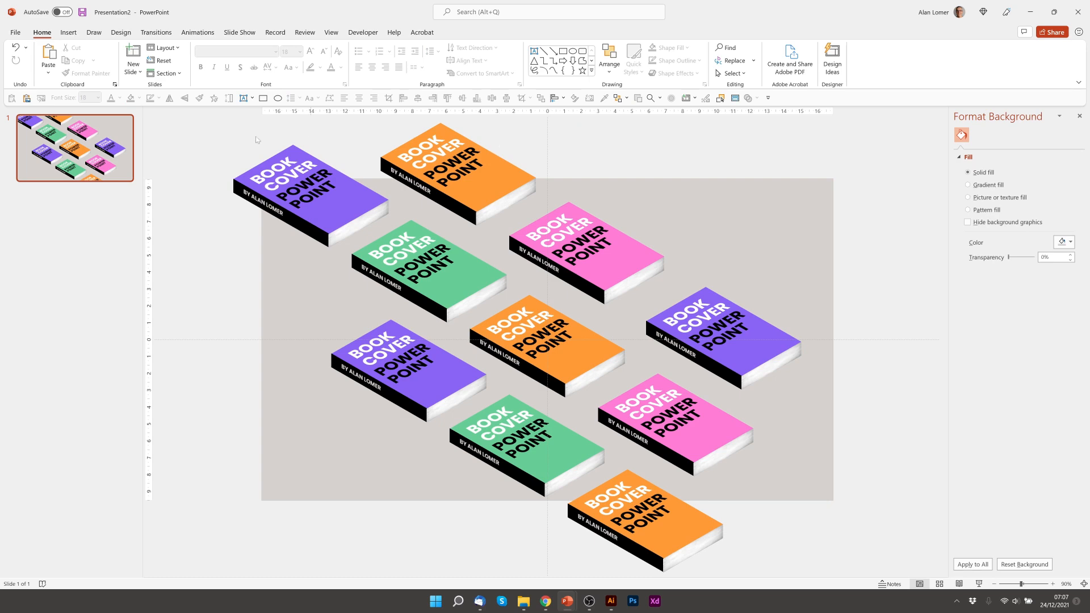
{"action": "key", "text": "F5"}
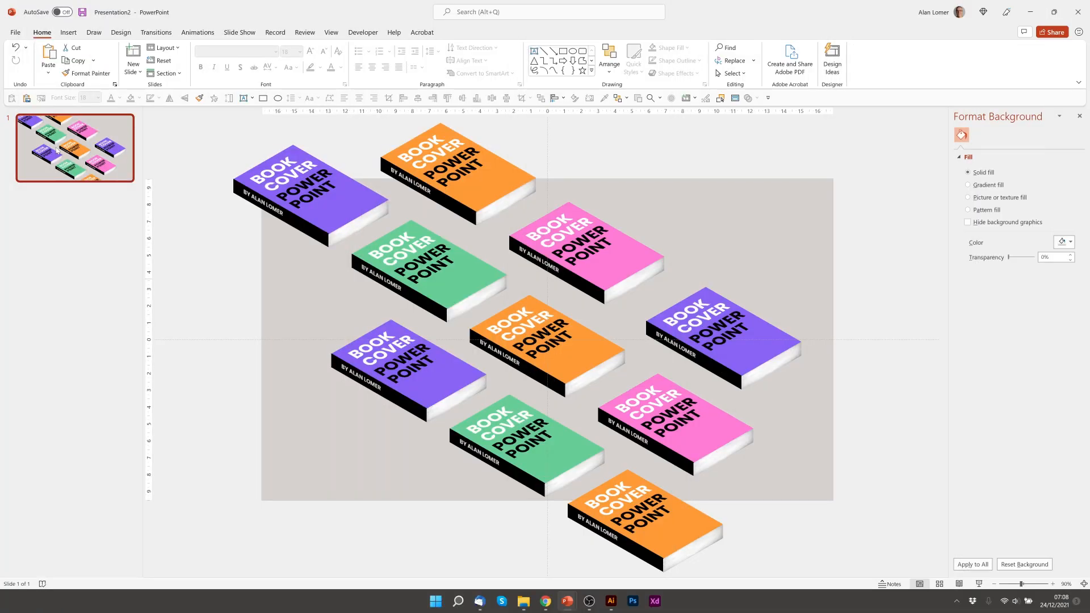
{"action": "key", "text": "ctrl+d"}
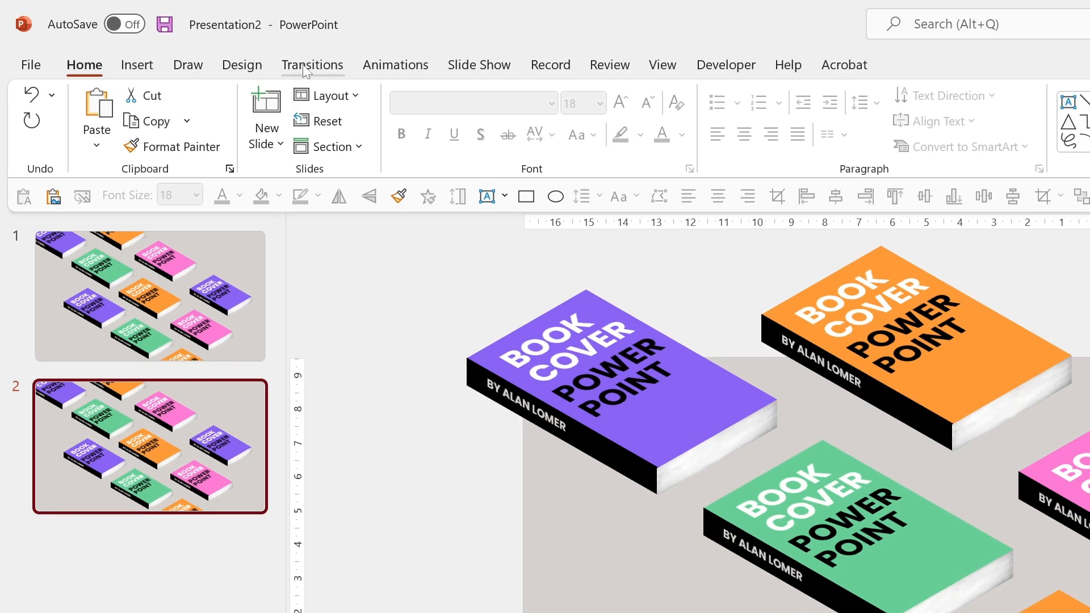
- Apply the Morph transition to slide 2, then go back to slide 1
{"action": "left_click", "coordinate": [305, 67]}
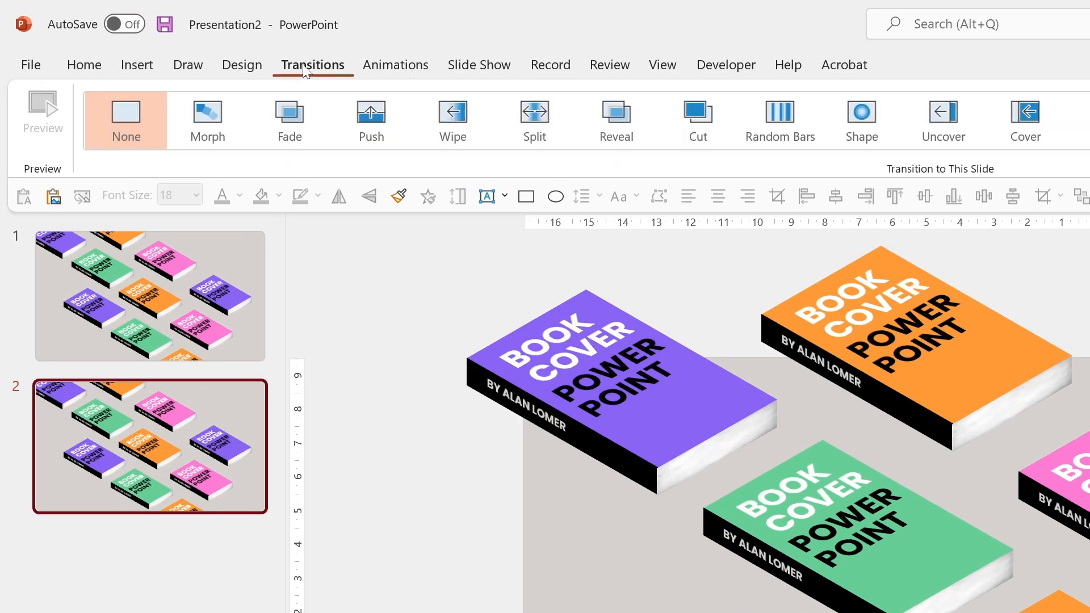
{"action": "left_click", "coordinate": [212, 130]}
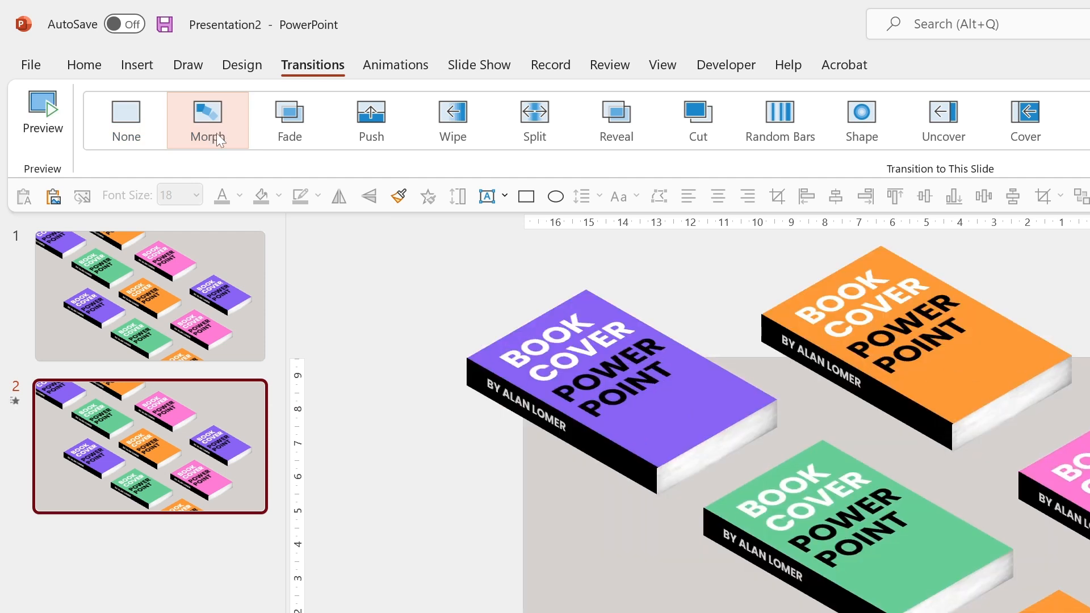
{"action": "left_click", "coordinate": [219, 290]}
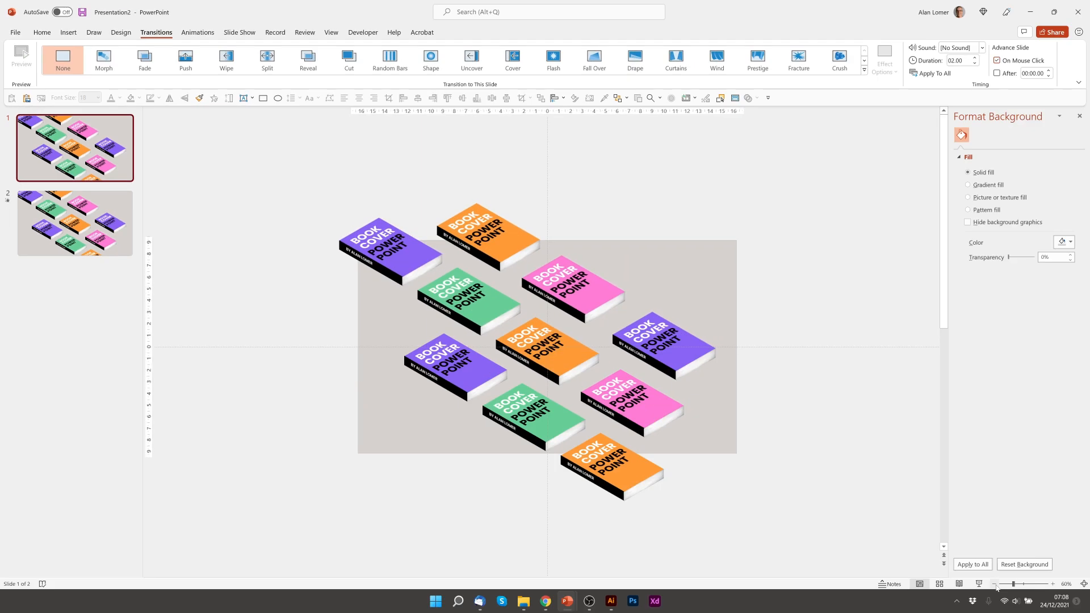
{"action": "scroll", "coordinate": [650, 404], "scroll_direction": "down", "scroll_amount": 2}
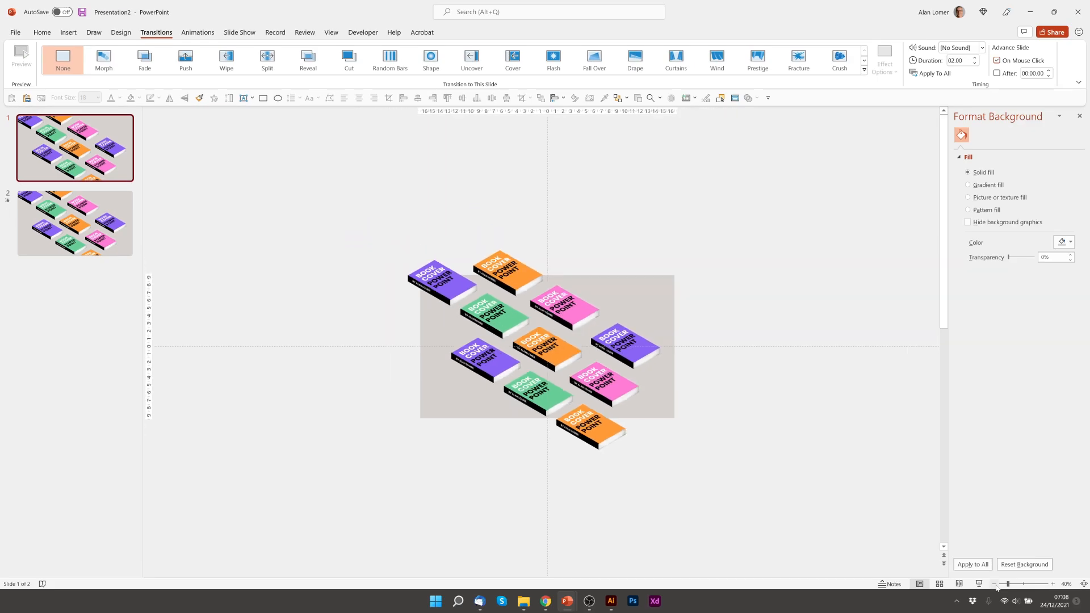
- Drag six books off slide 1: pink, two orange and one green down-right, purple and green up-left
{"action": "left_click", "coordinate": [616, 395]}
{"action": "left_click_drag", "start_coordinate": [646, 390], "coordinate": [843, 504]}
{"action": "key", "text": "Escape"}
{"action": "left_click", "coordinate": [576, 348]}
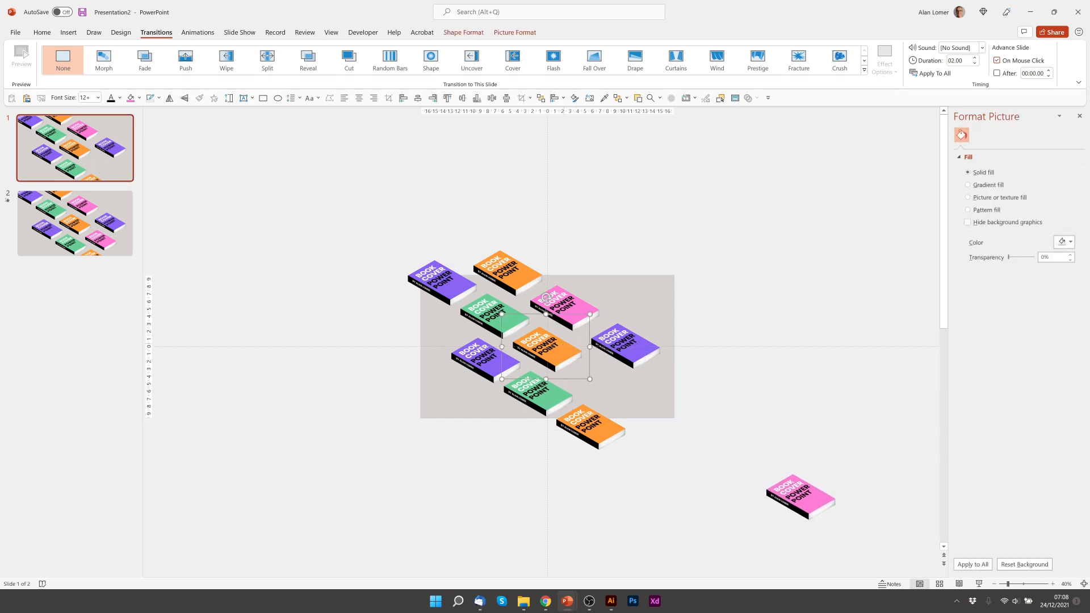
{"action": "left_click_drag", "start_coordinate": [597, 338], "coordinate": [767, 435]}
{"action": "key", "text": "Escape"}
{"action": "left_click", "coordinate": [436, 262]}
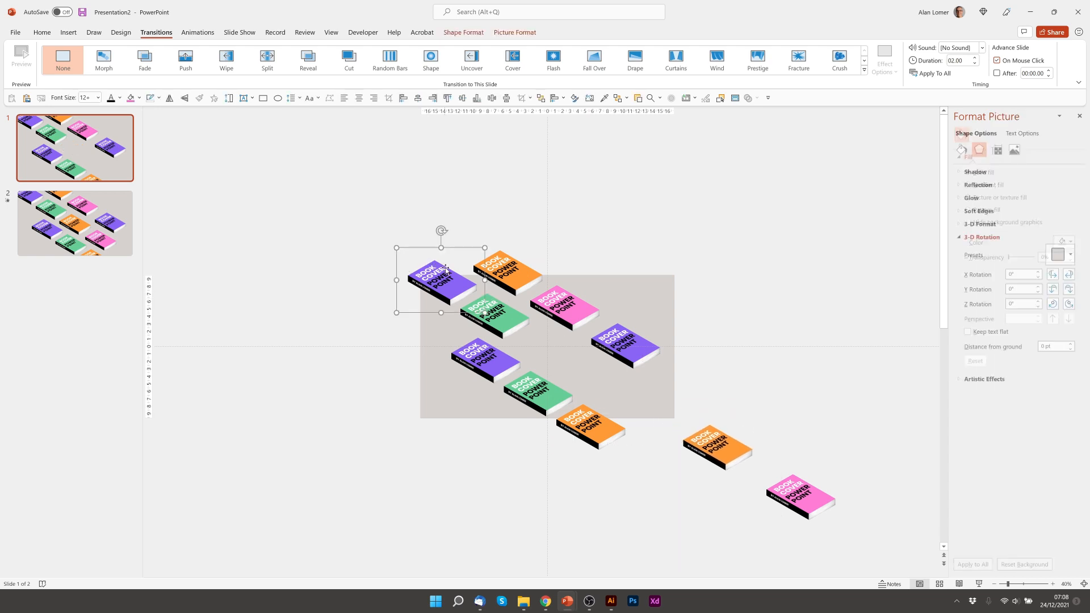
{"action": "left_click_drag", "start_coordinate": [436, 262], "coordinate": [359, 175]}
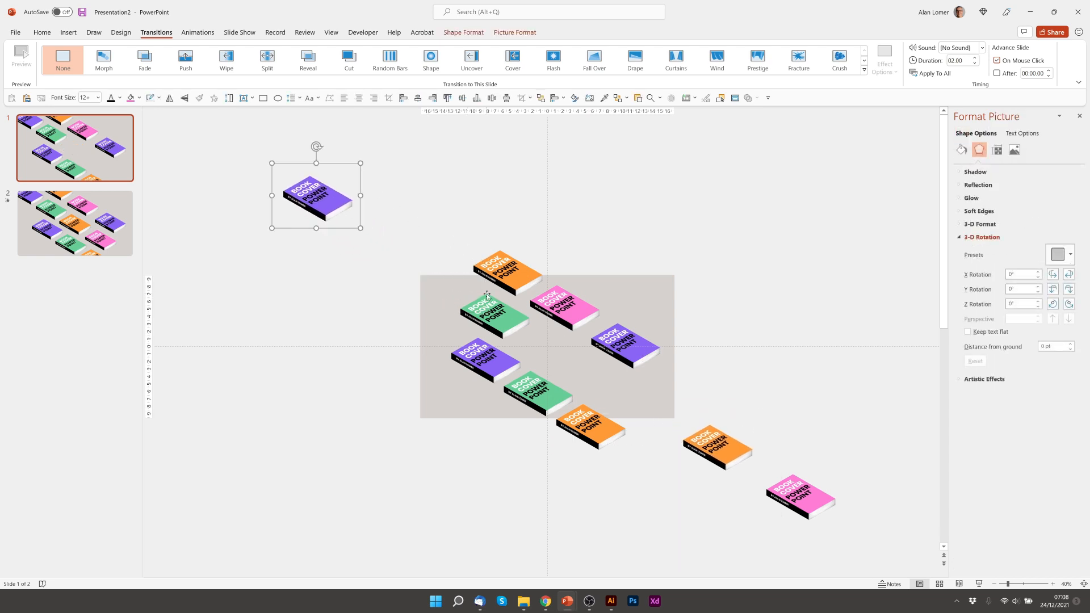
{"action": "left_click", "coordinate": [490, 310]}
{"action": "left_click_drag", "start_coordinate": [533, 305], "coordinate": [427, 241]}
{"action": "left_click", "coordinate": [573, 410]}
{"action": "left_click_drag", "start_coordinate": [633, 442], "coordinate": [745, 512]}
{"action": "left_click", "coordinate": [582, 388]}
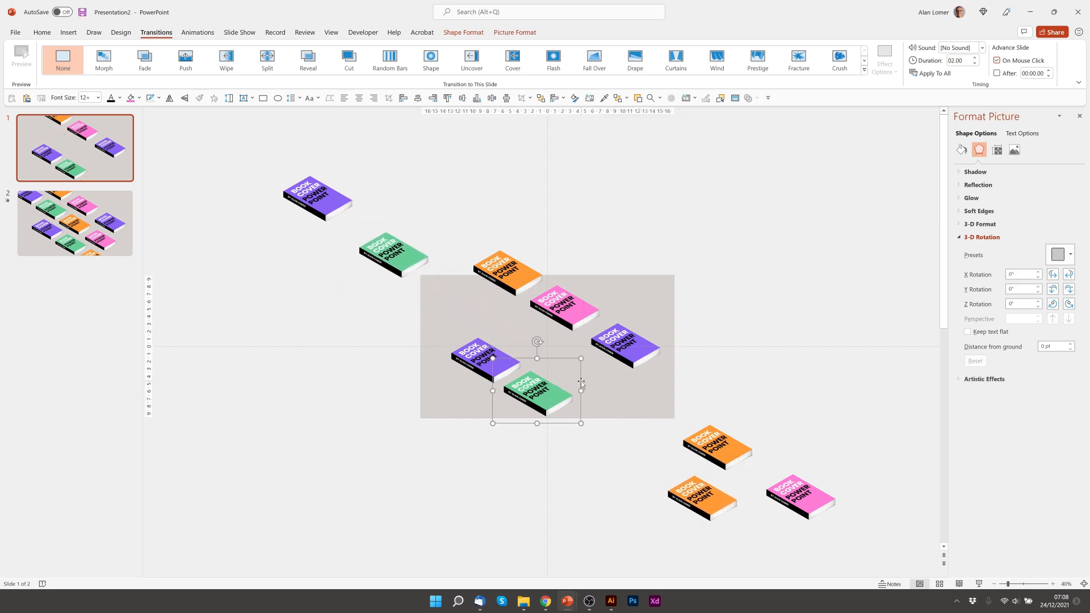
{"action": "left_click_drag", "start_coordinate": [581, 380], "coordinate": [696, 453]}
- Drag the remaining purple, orange and pink books off the slide, pushing the bottom orange further out
{"action": "left_click", "coordinate": [521, 362]}
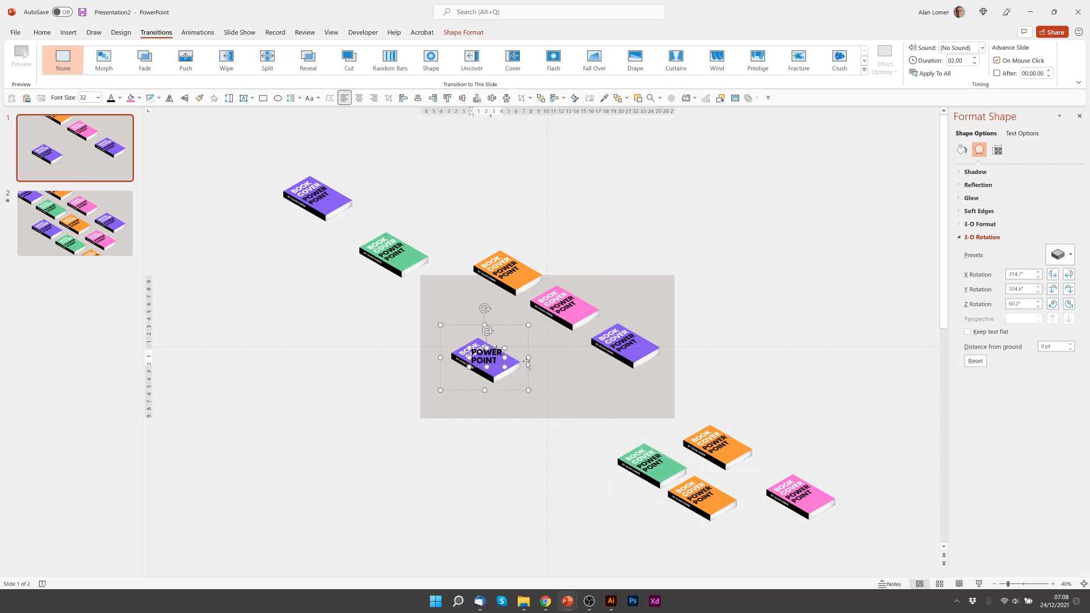
{"action": "left_click_drag", "start_coordinate": [528, 351], "coordinate": [411, 274]}
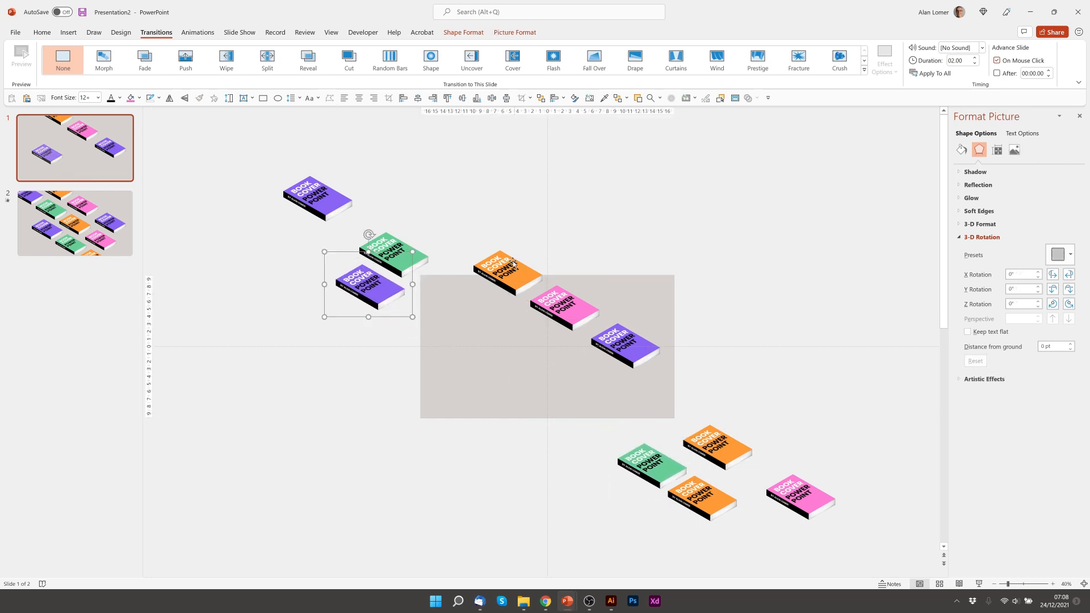
{"action": "left_click", "coordinate": [512, 262]}
{"action": "left_click_drag", "start_coordinate": [512, 263], "coordinate": [458, 195]}
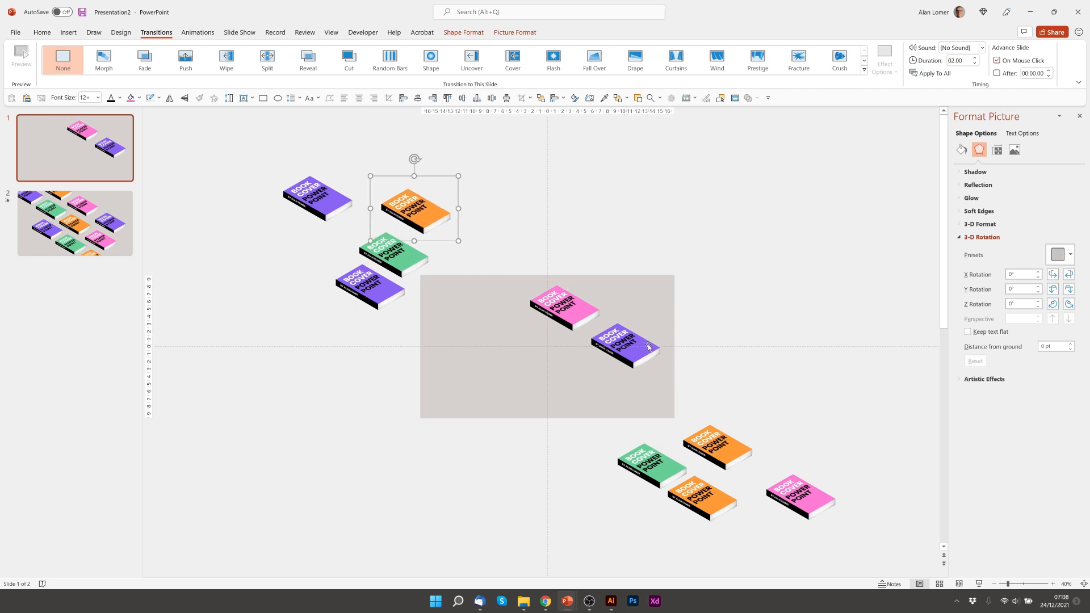
{"action": "left_click", "coordinate": [649, 347]}
{"action": "left_click_drag", "start_coordinate": [668, 334], "coordinate": [774, 392]}
{"action": "left_click", "coordinate": [579, 307]}
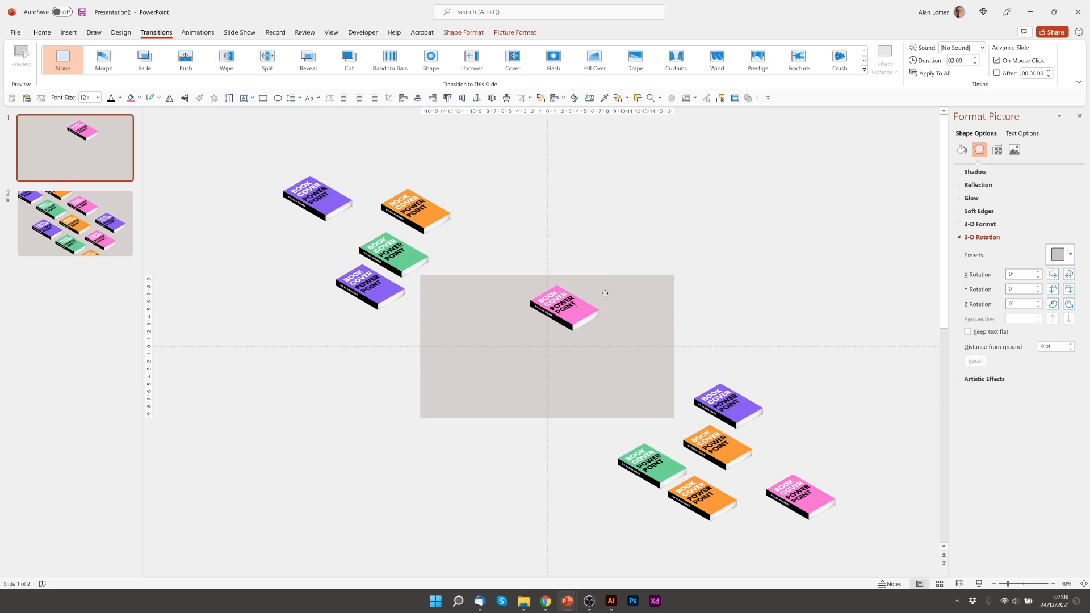
{"action": "left_click_drag", "start_coordinate": [605, 294], "coordinate": [510, 235]}
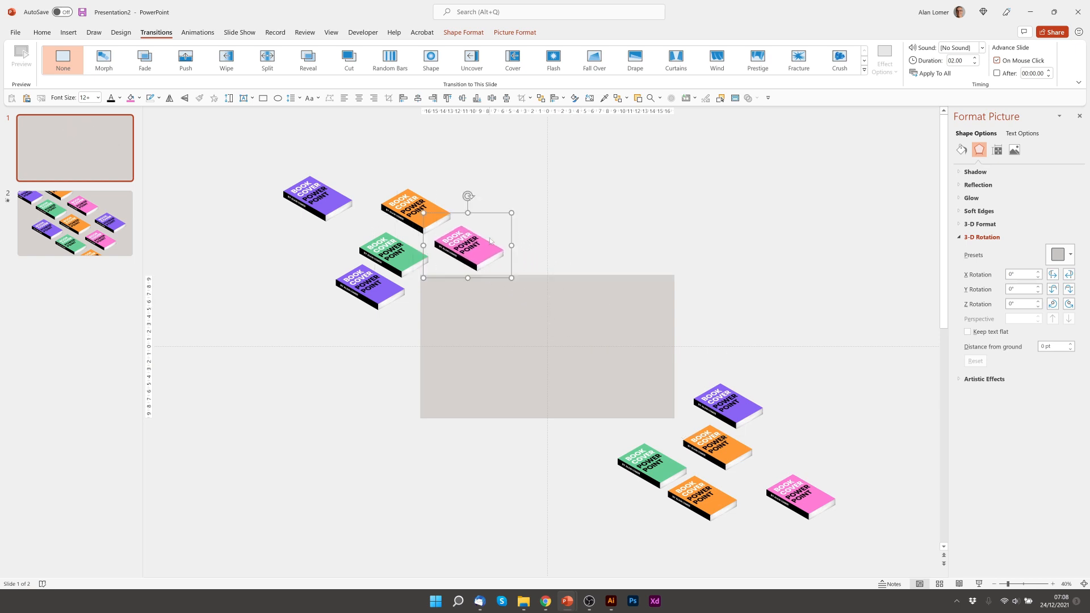
{"action": "left_click", "coordinate": [354, 303]}
{"action": "left_click_drag", "start_coordinate": [321, 304], "coordinate": [271, 276]}
{"action": "left_click", "coordinate": [702, 510]}
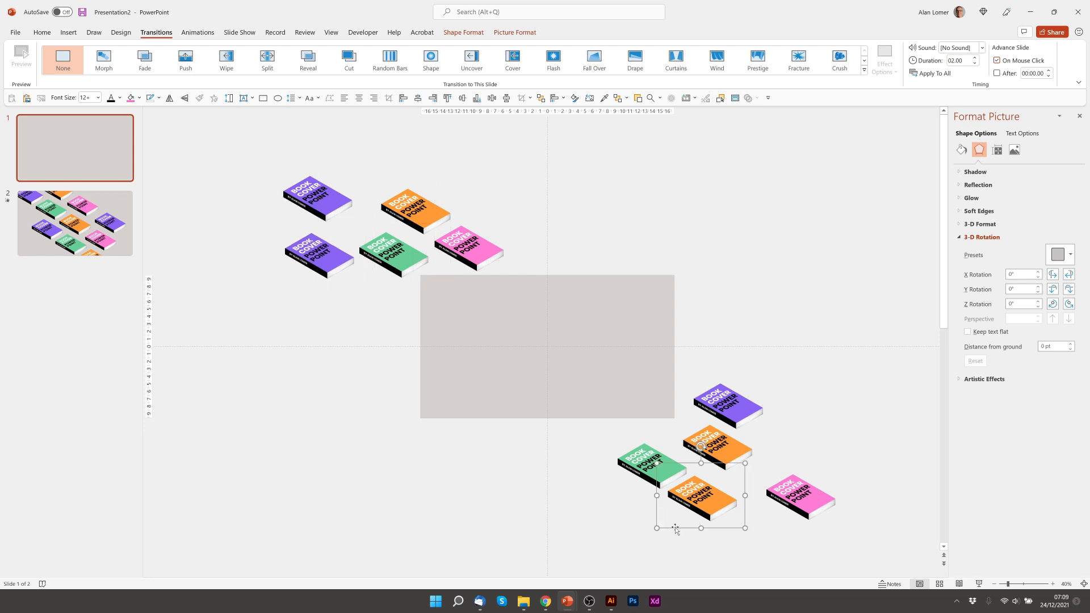
{"action": "left_click_drag", "start_coordinate": [674, 527], "coordinate": [781, 578]}
{"action": "left_click_drag", "start_coordinate": [745, 518], "coordinate": [841, 565]}
{"action": "left_click", "coordinate": [831, 499]}
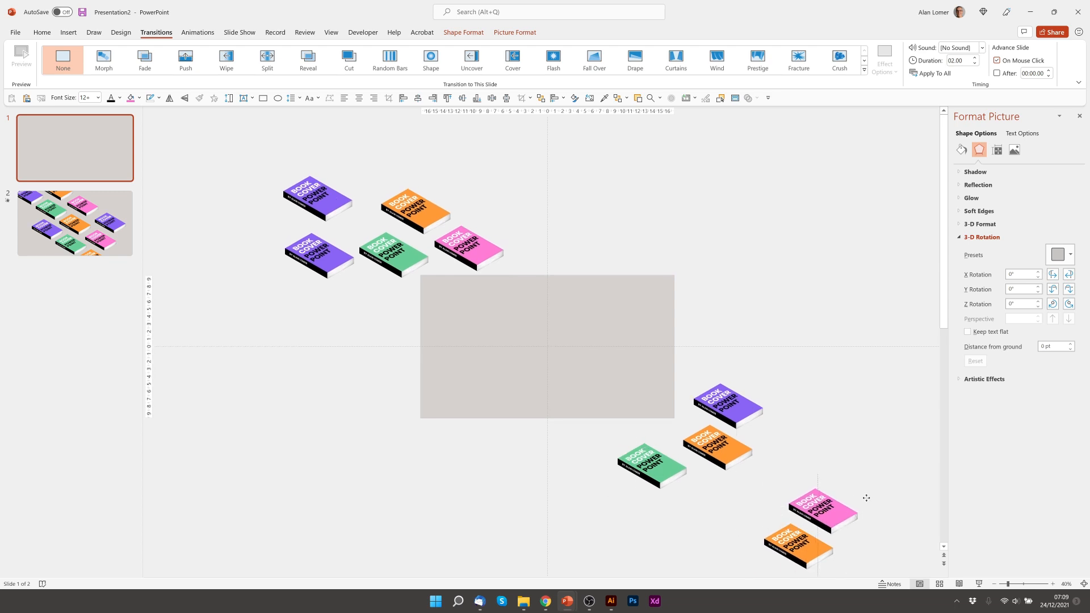